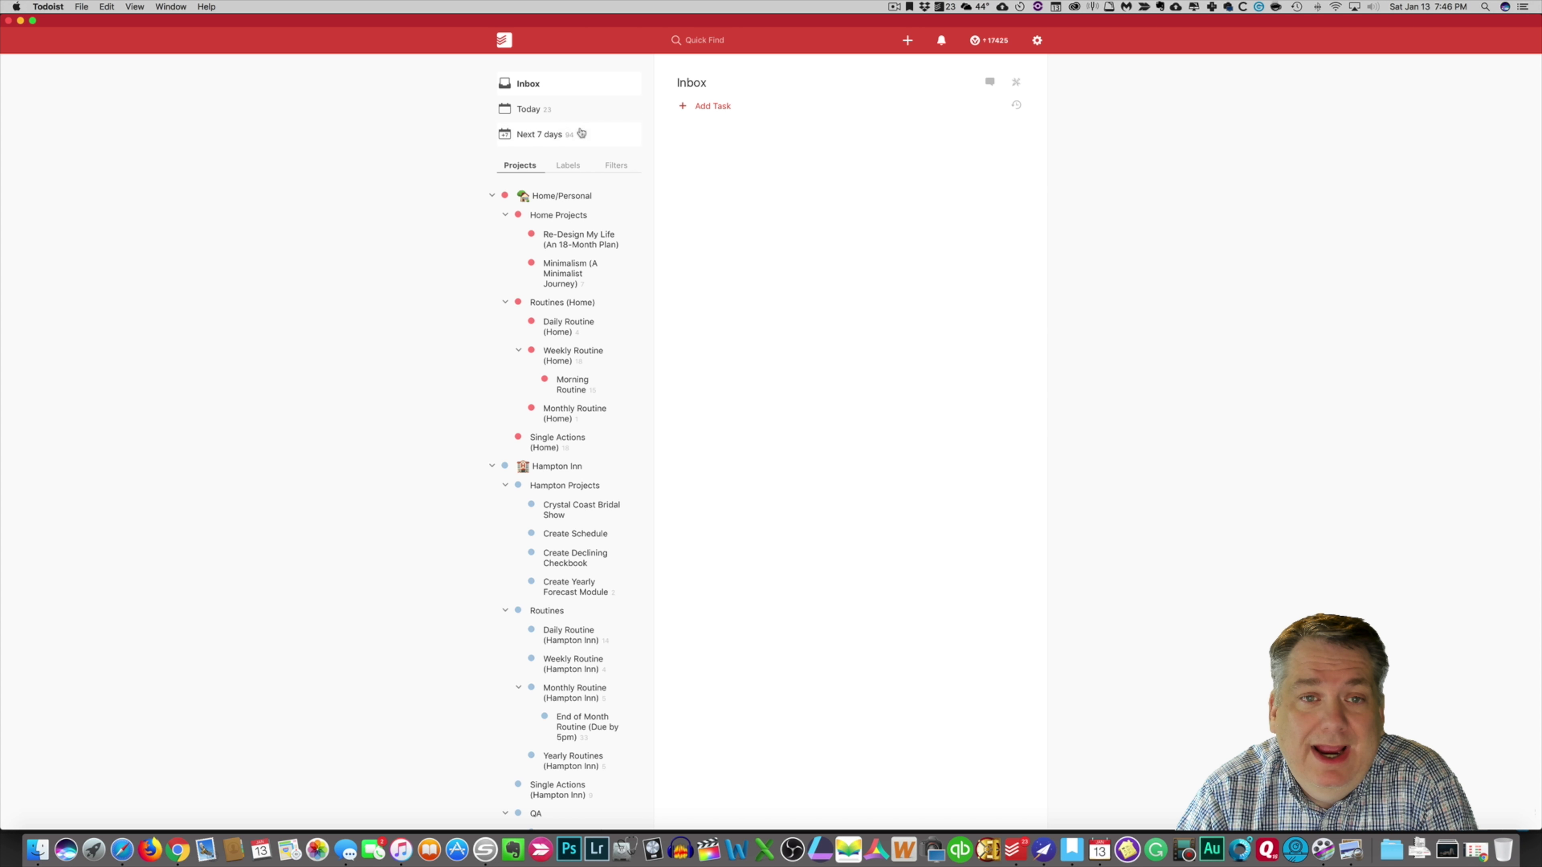
# Step: Open the Today view and look through the whole list of tasks due today
pyautogui.click(551, 112)
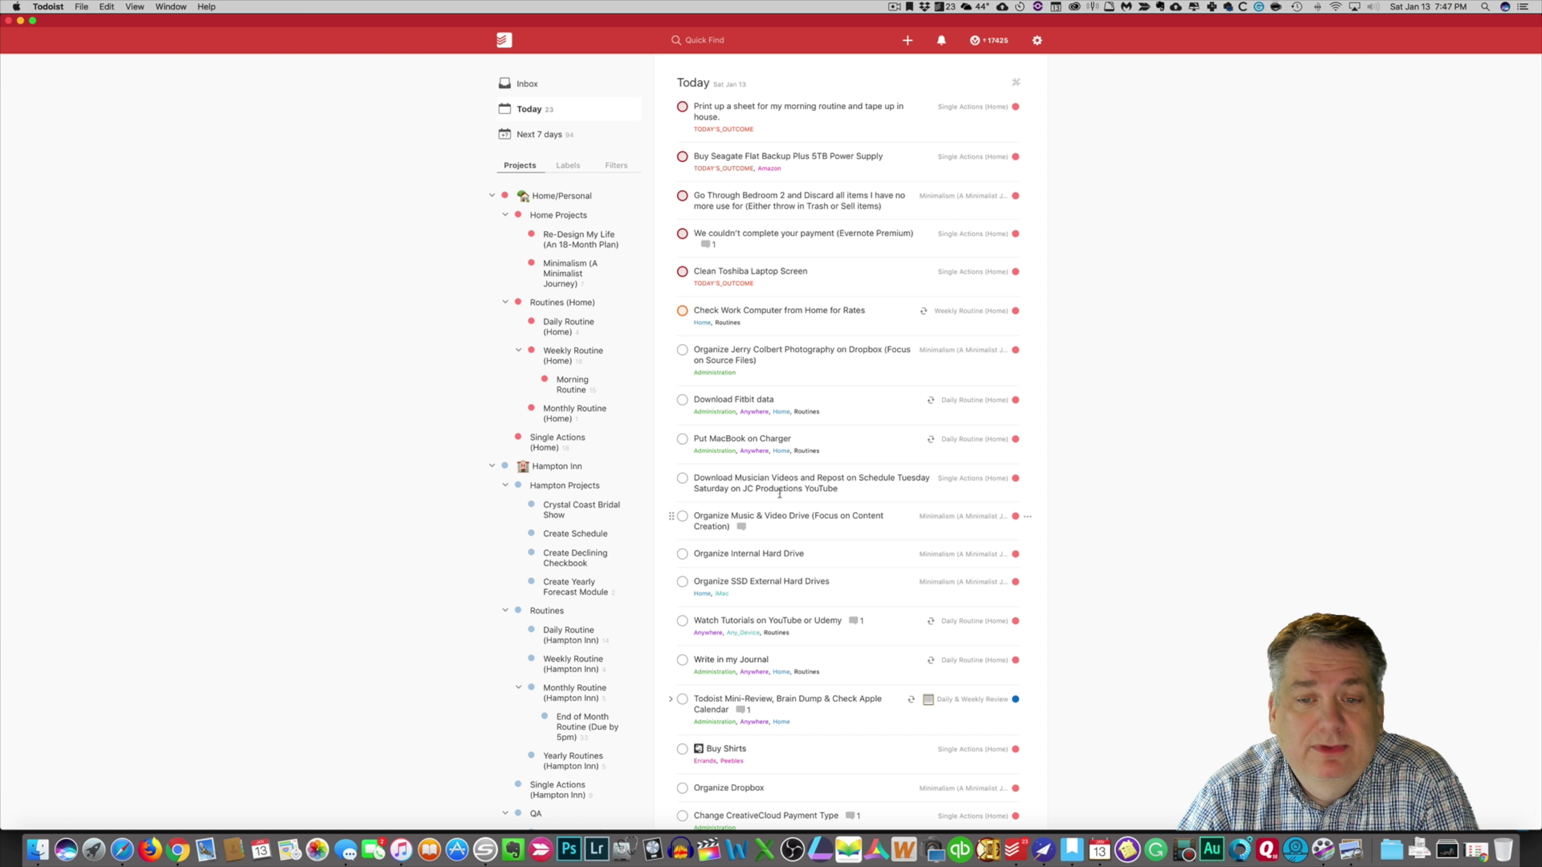
pyautogui.scroll(-5, 787, 495)
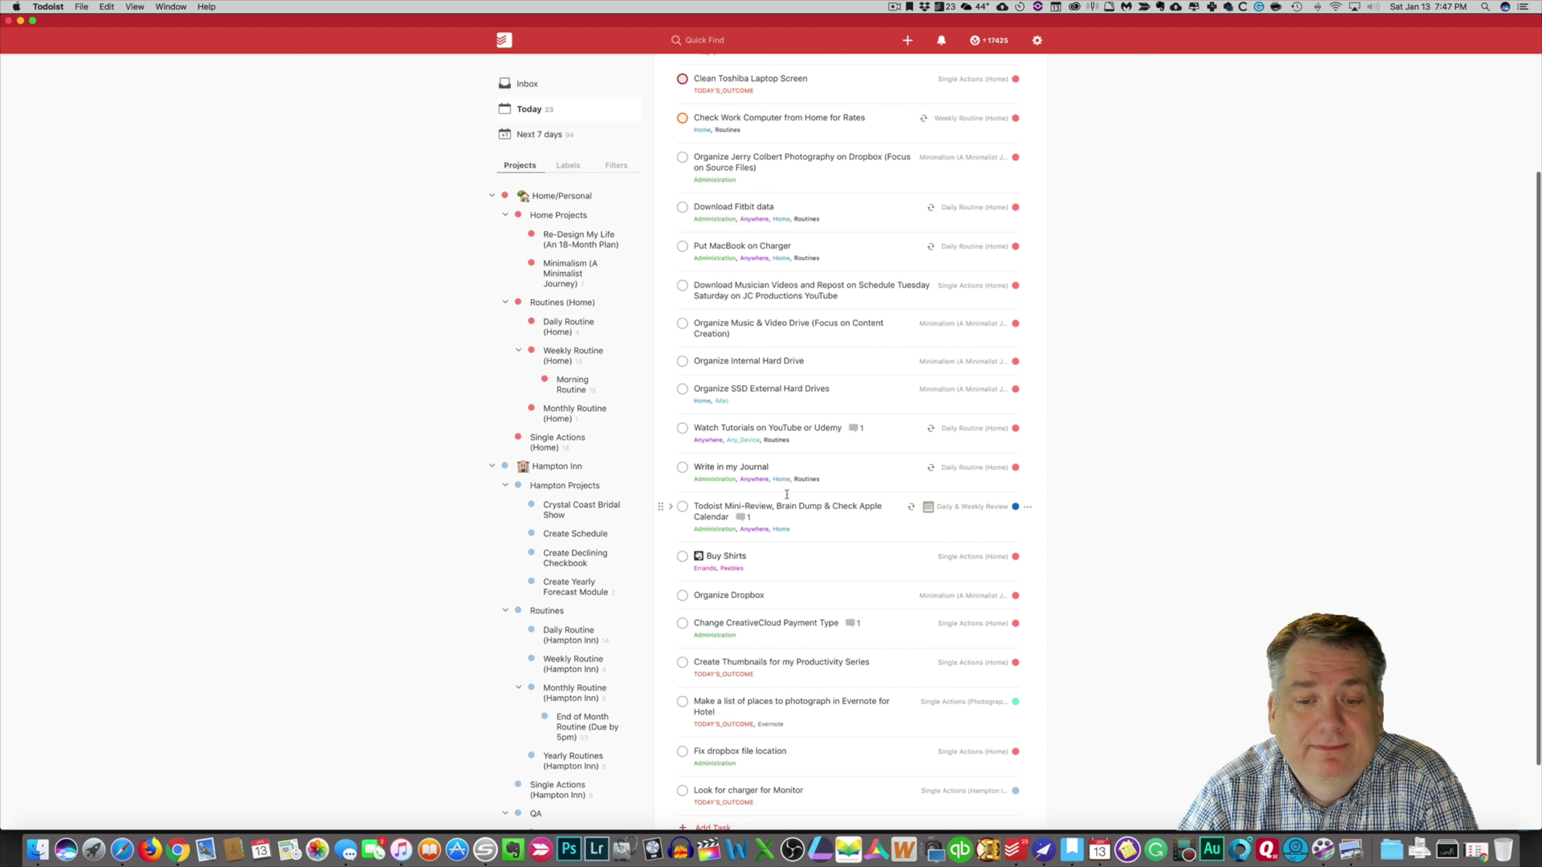
pyautogui.scroll(5, 795, 496)
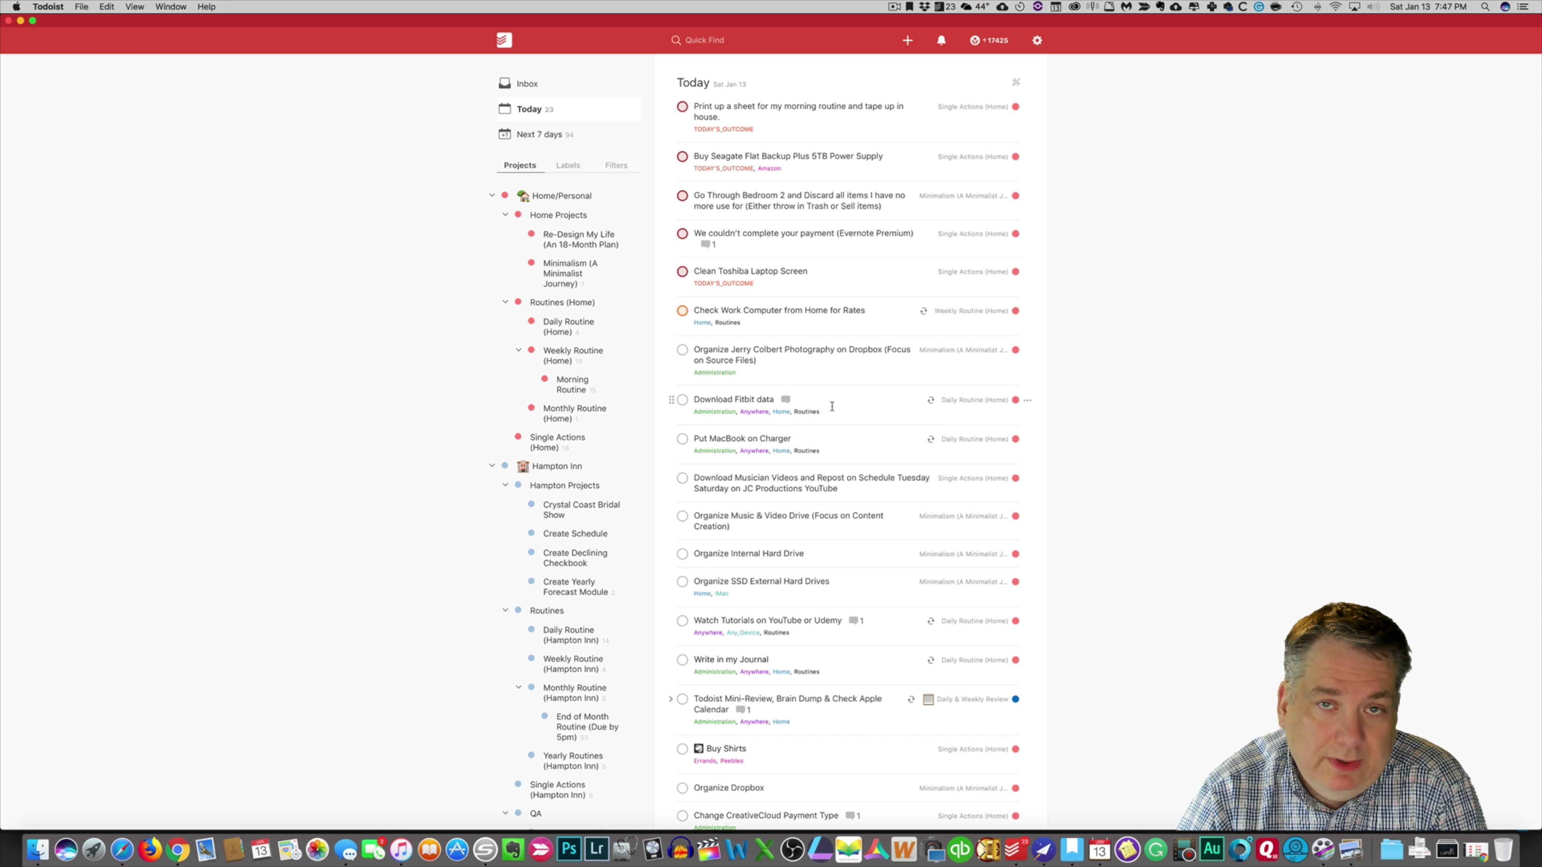
pyautogui.scroll(2, 894, 365)
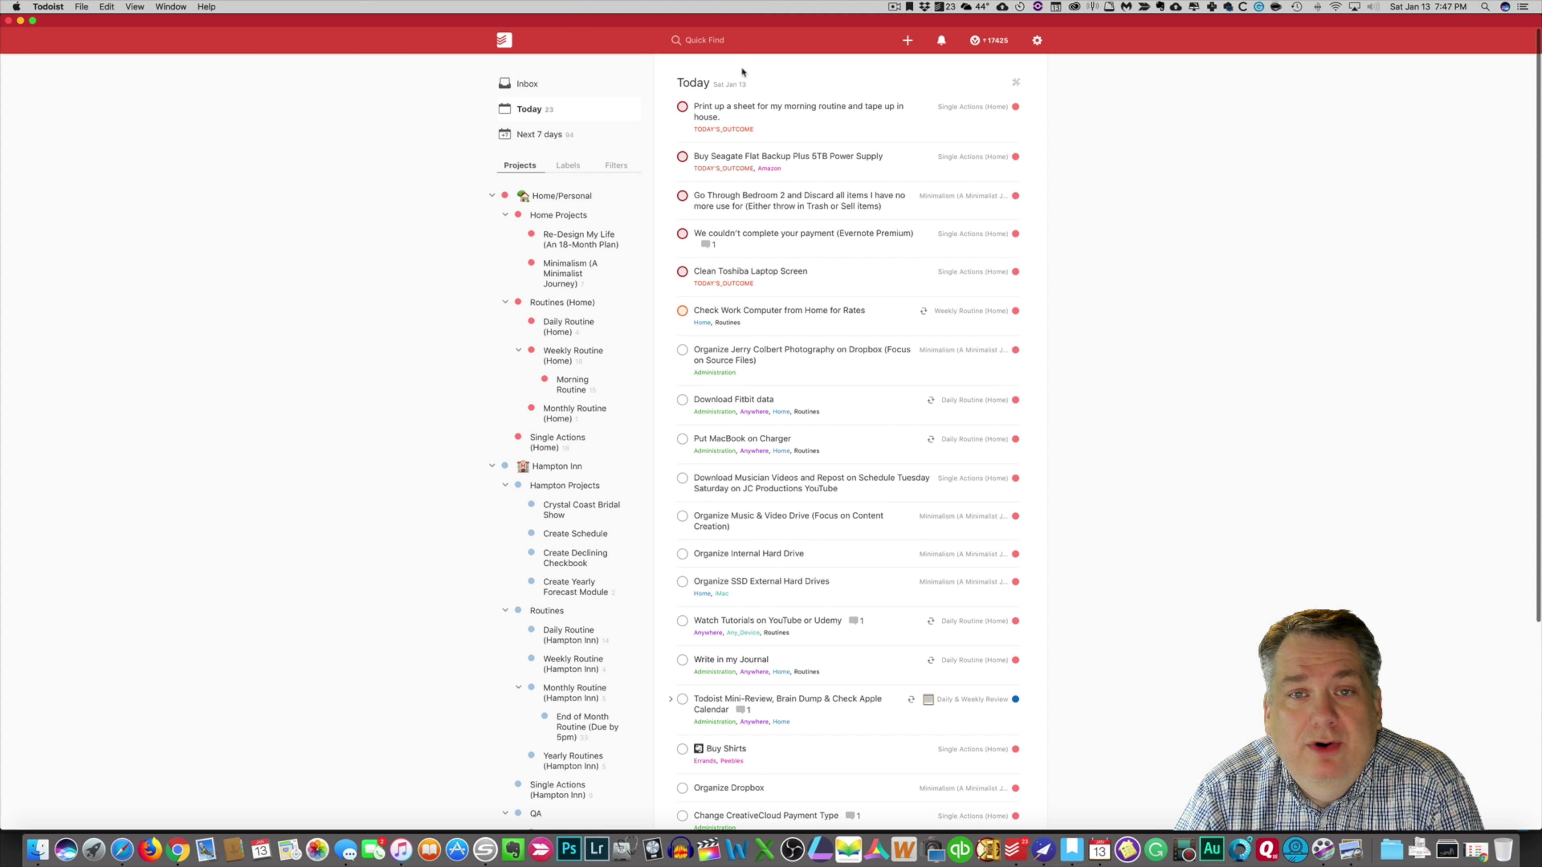
pyautogui.scroll(-5, 851, 441)
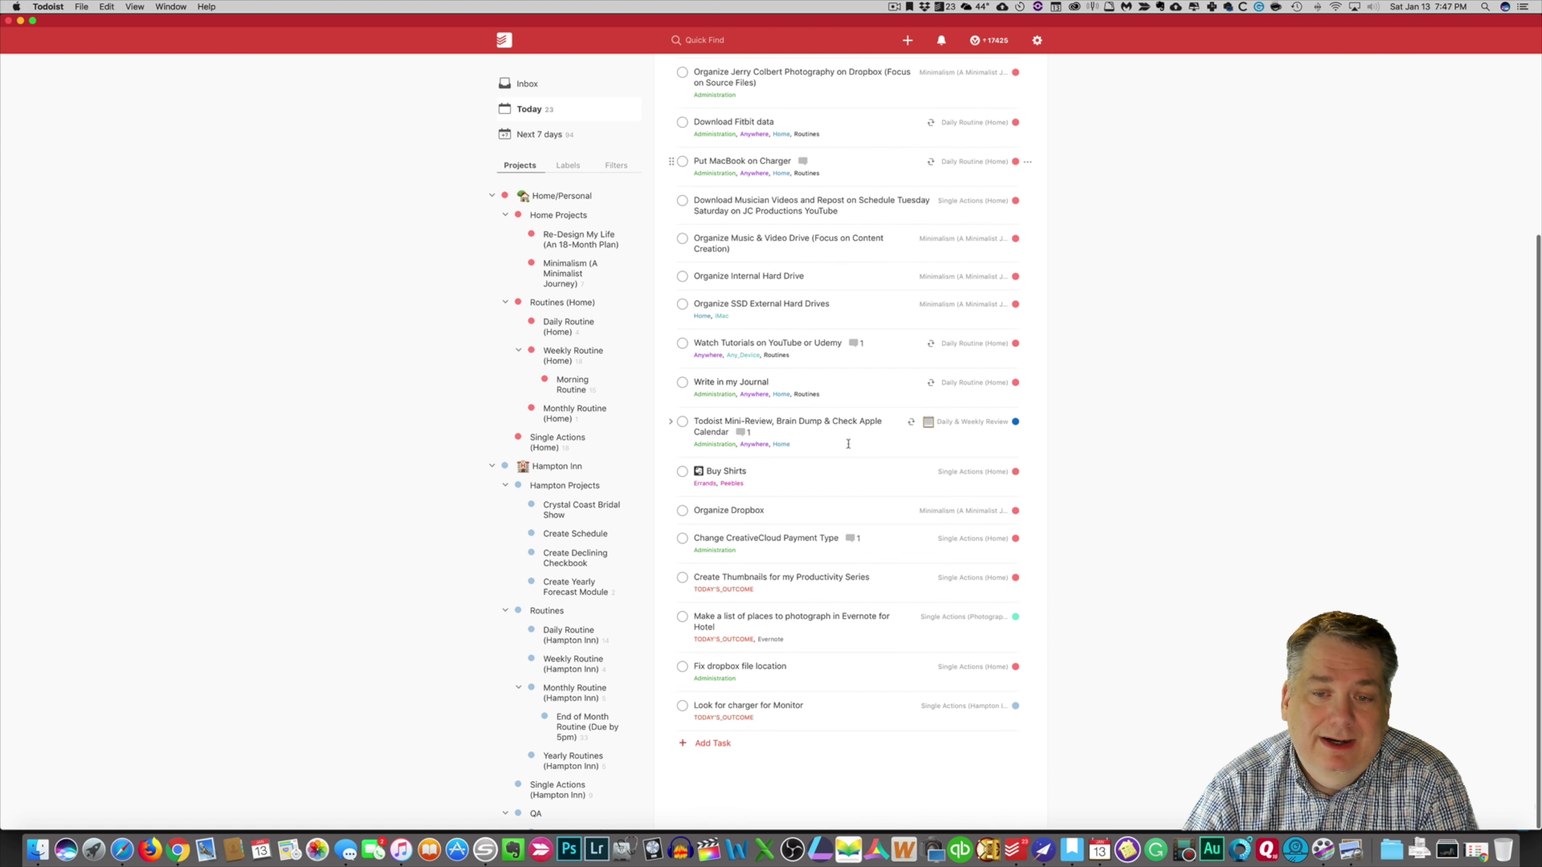
pyautogui.scroll(5, 848, 445)
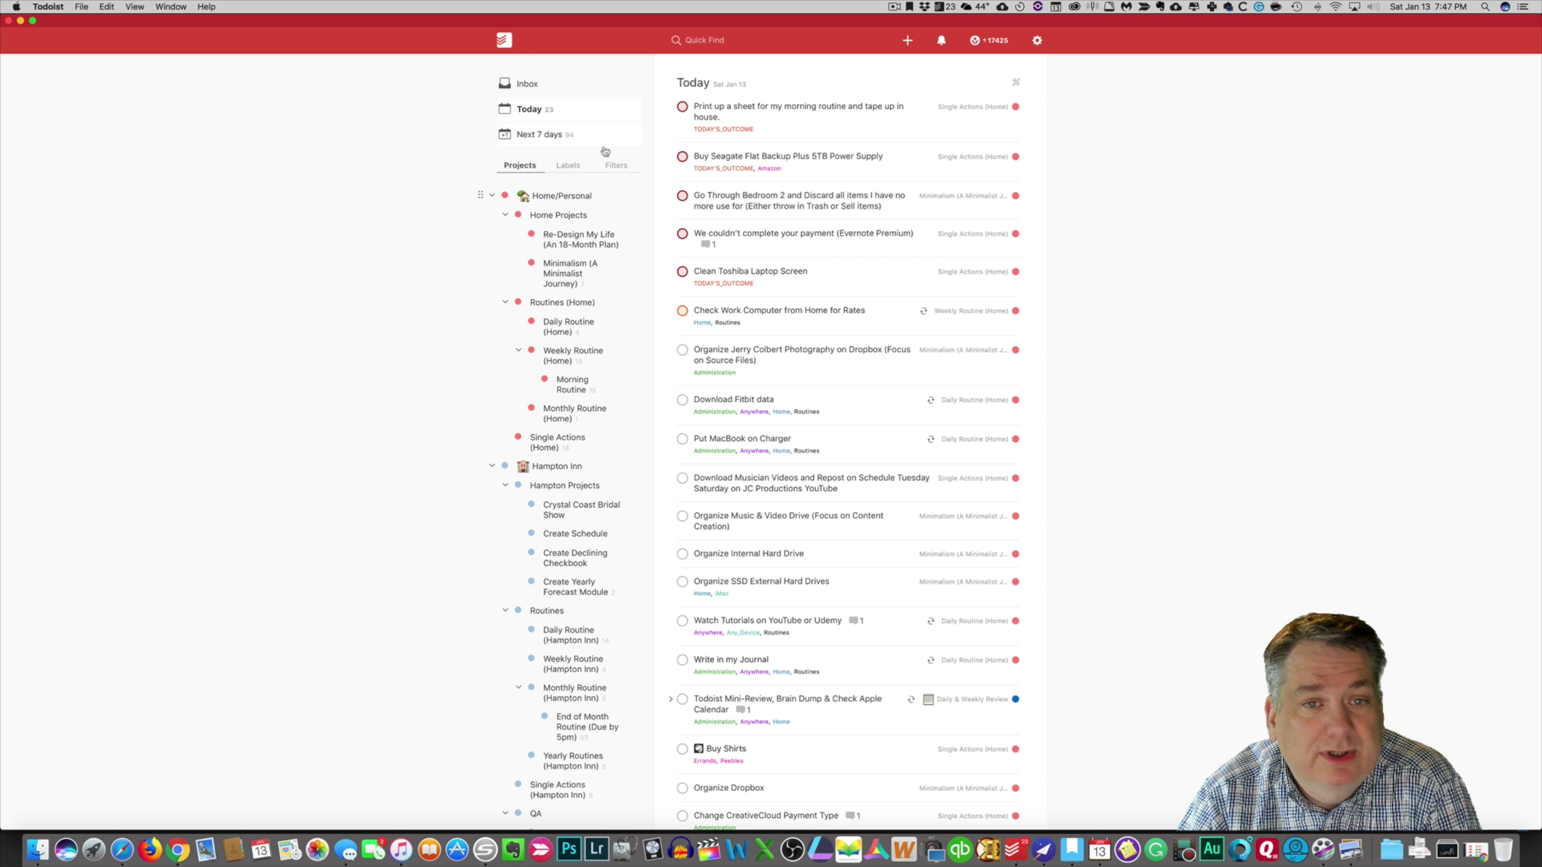
# Step: View the label list, switch to the saved filters and show the tasks of the Administration Today filter
pyautogui.click(569, 165)
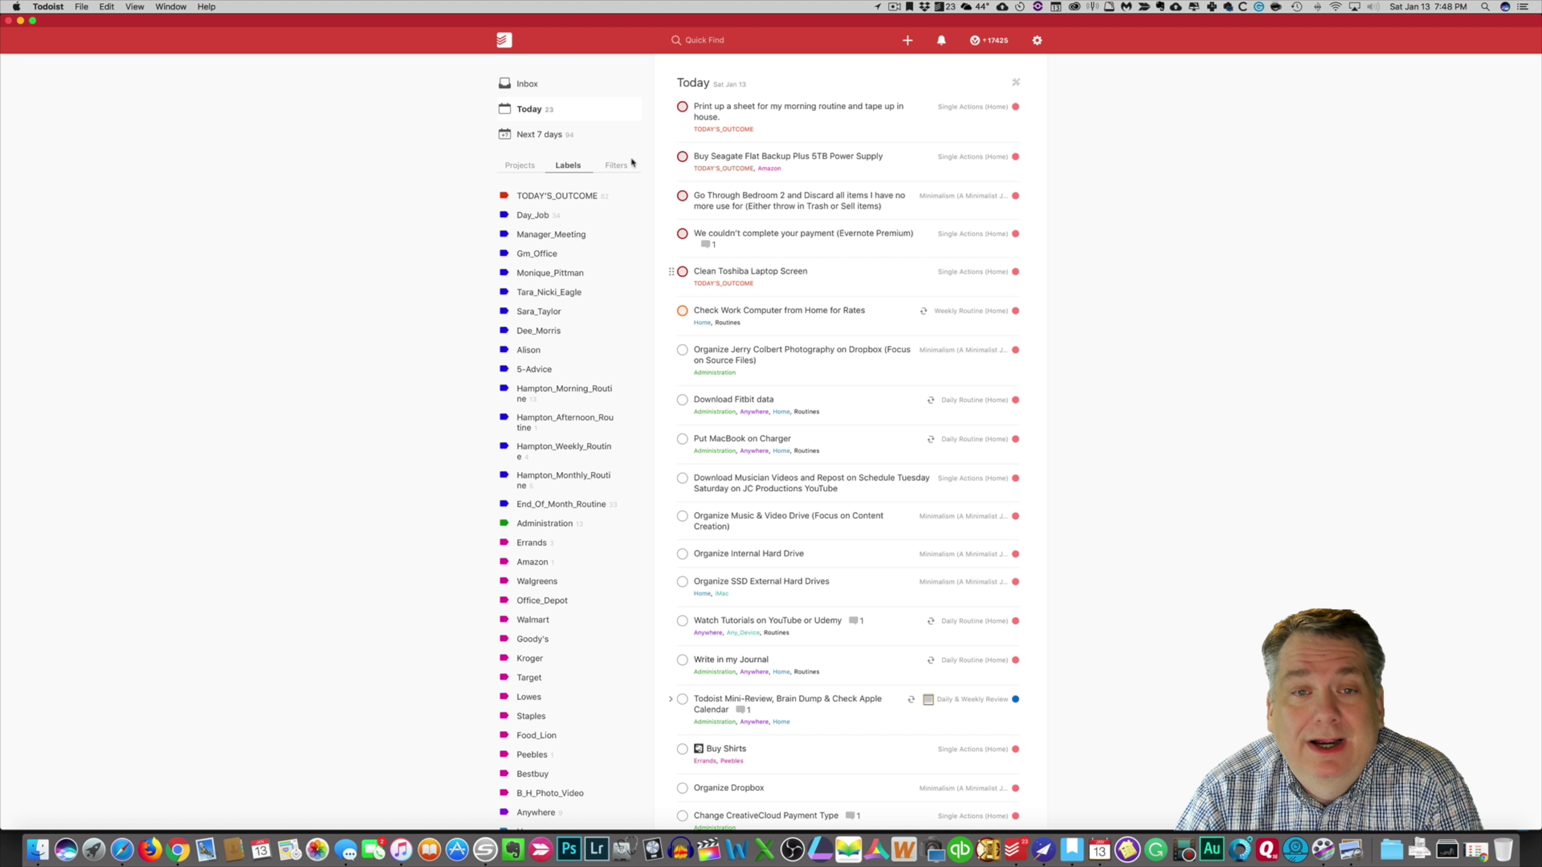
pyautogui.click(619, 167)
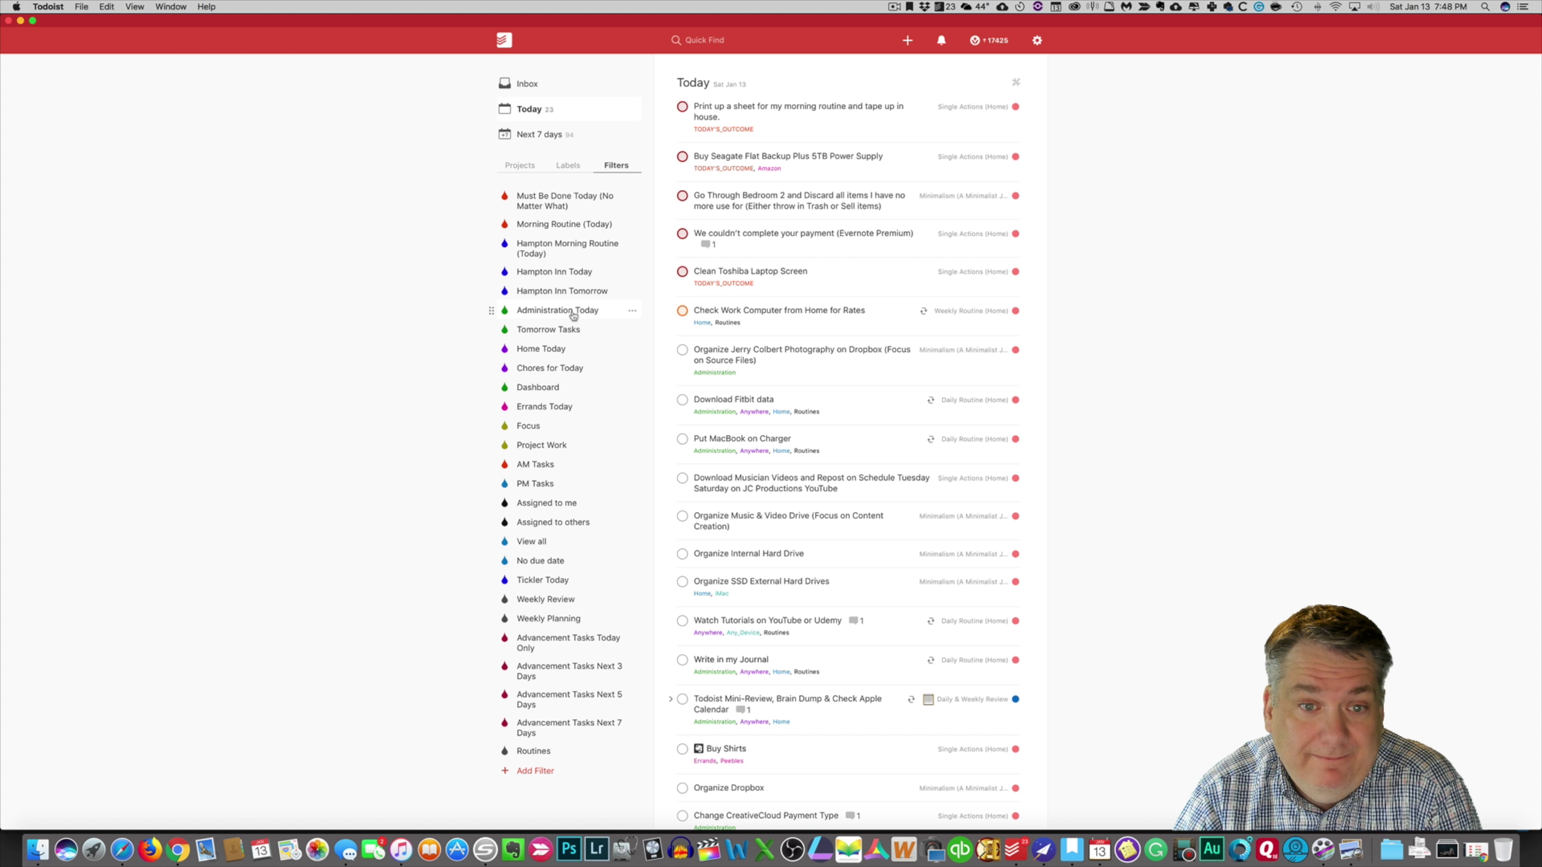
pyautogui.click(572, 312)
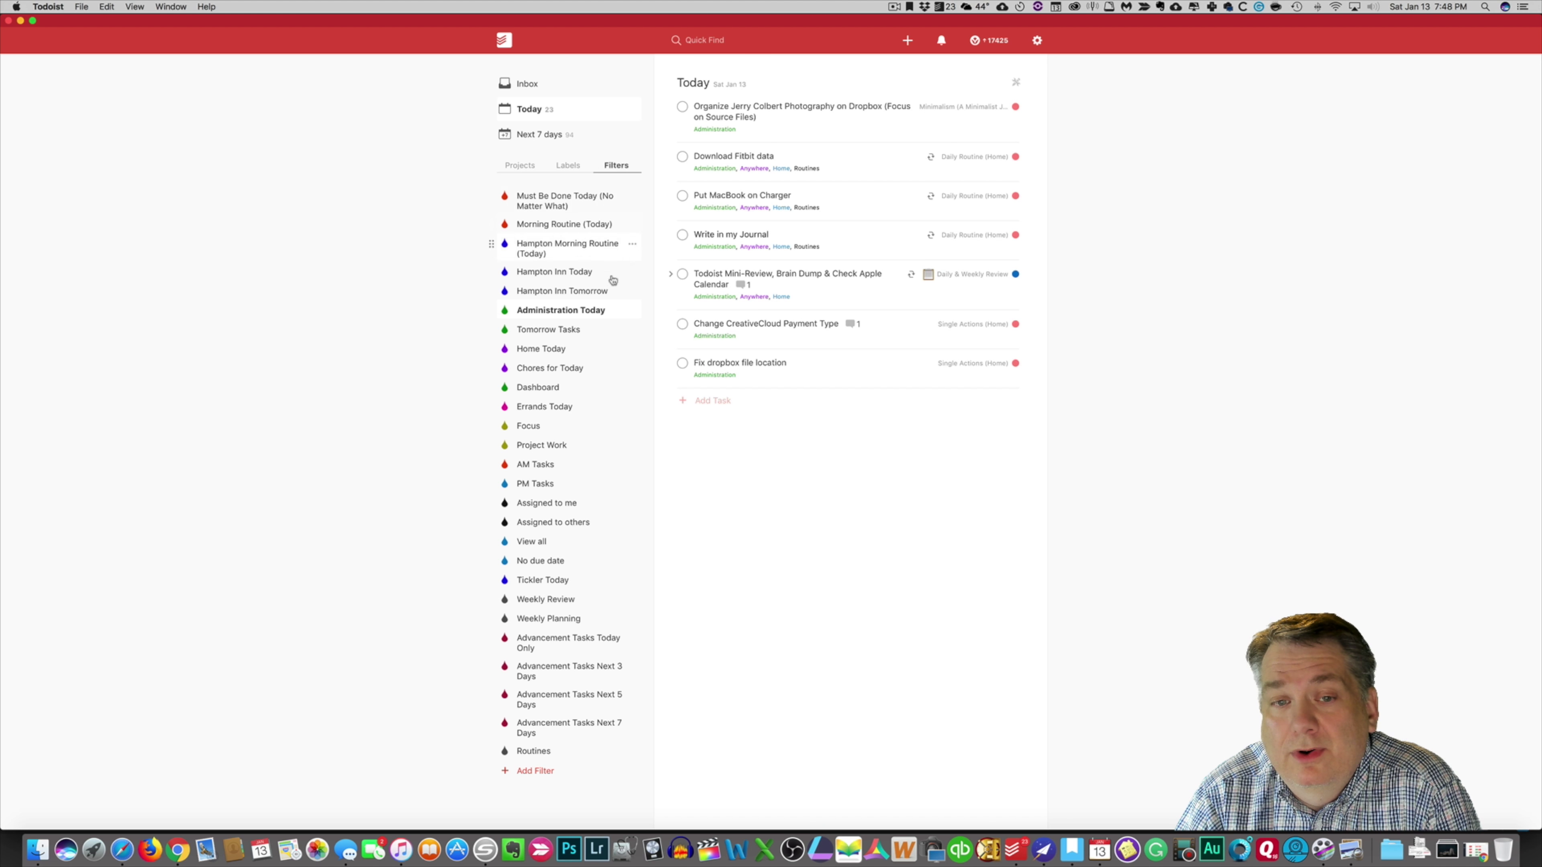
# Step: Open the Administration Today filter for editing, examine the date and label parts of its query, and close it without saving
pyautogui.click(632, 315)
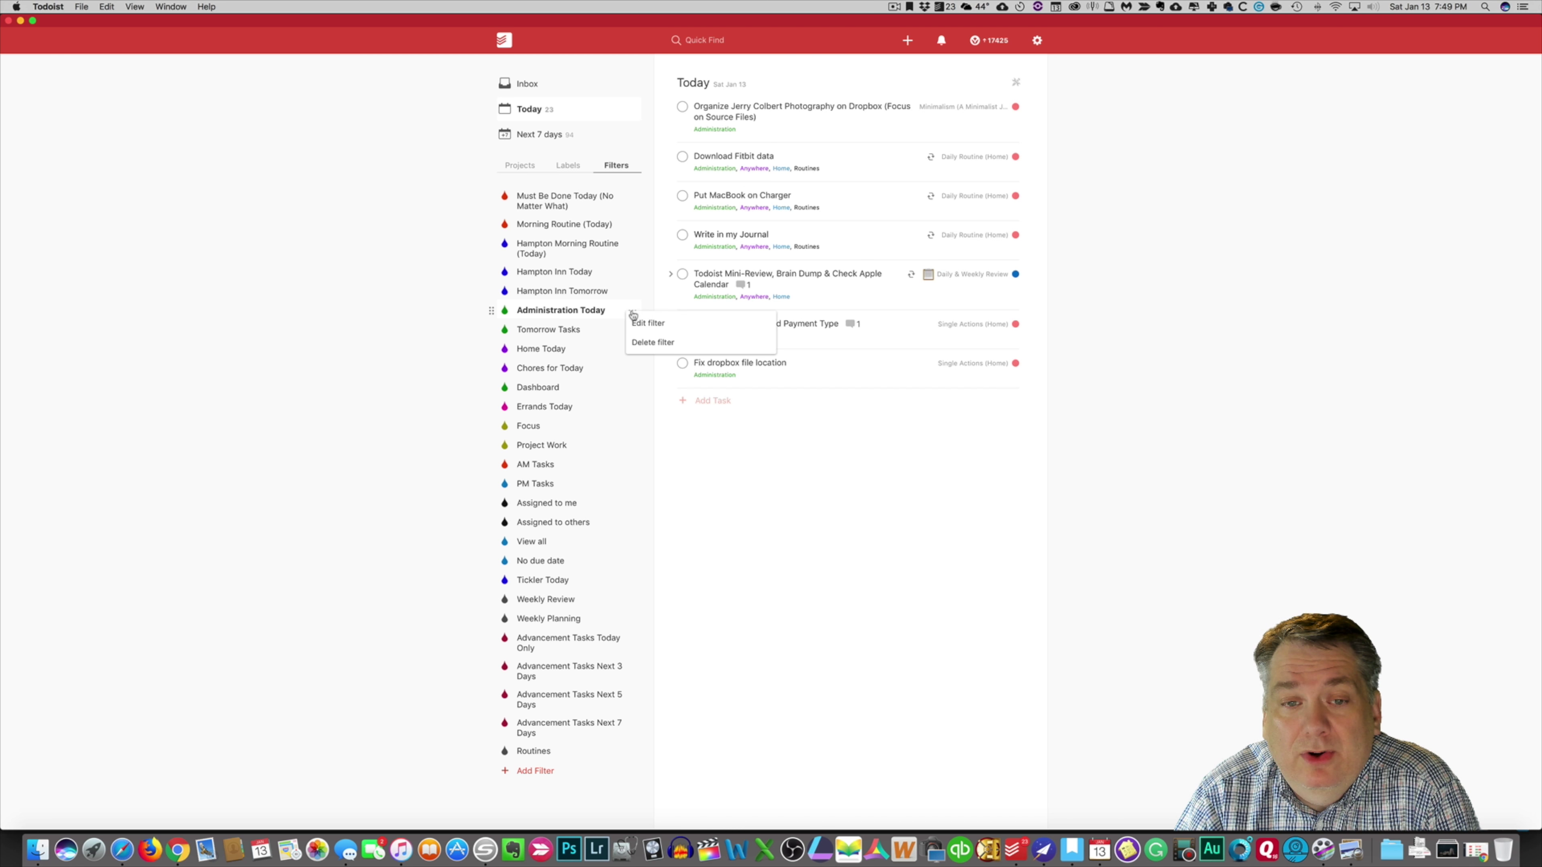
pyautogui.click(651, 325)
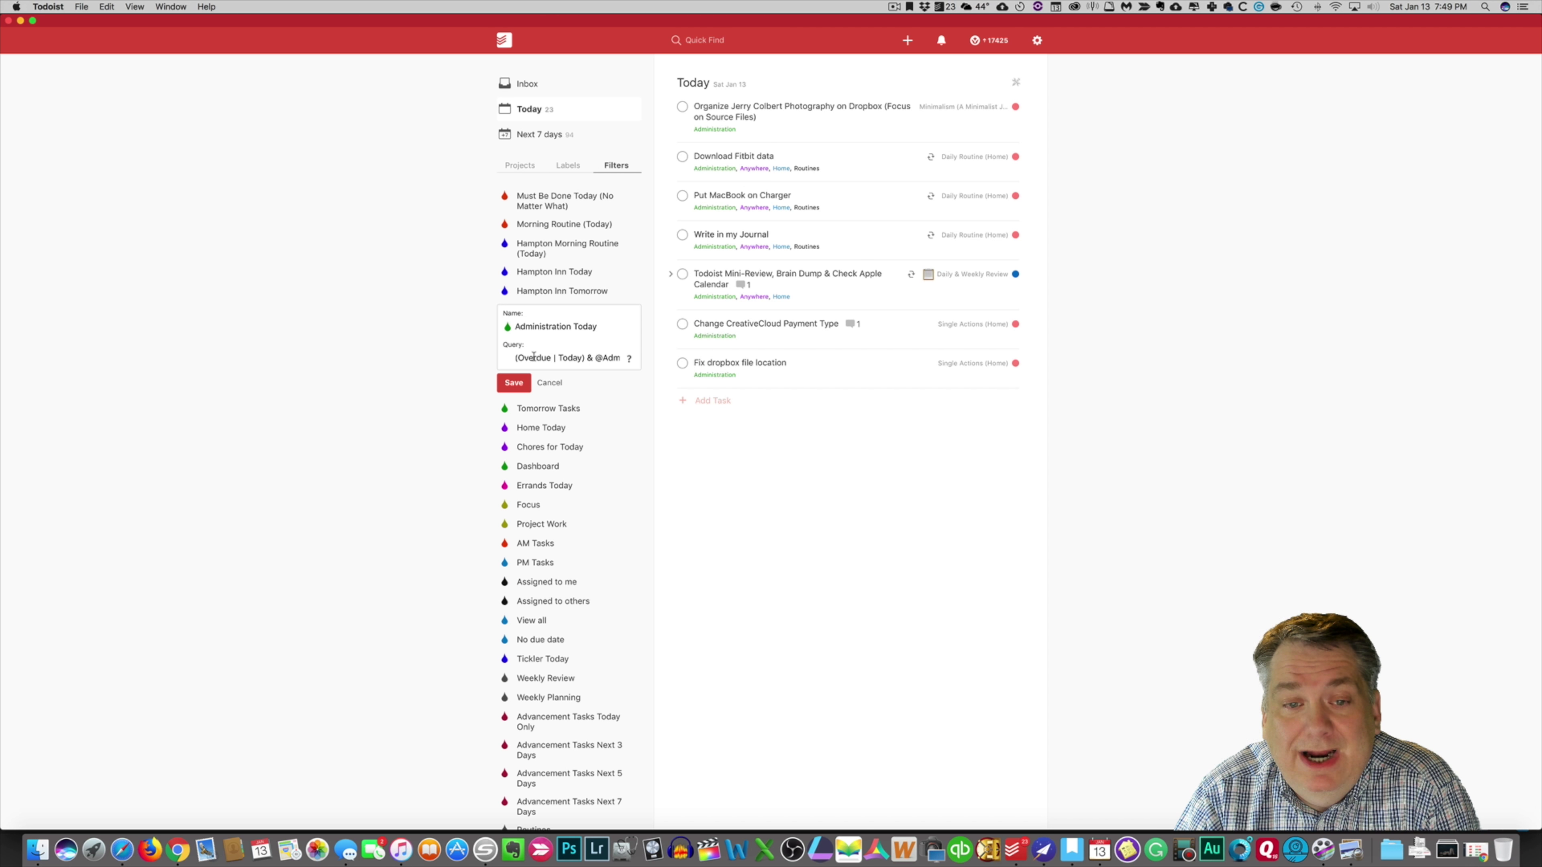
pyautogui.moveTo(514, 358); pyautogui.dragTo(626, 359)
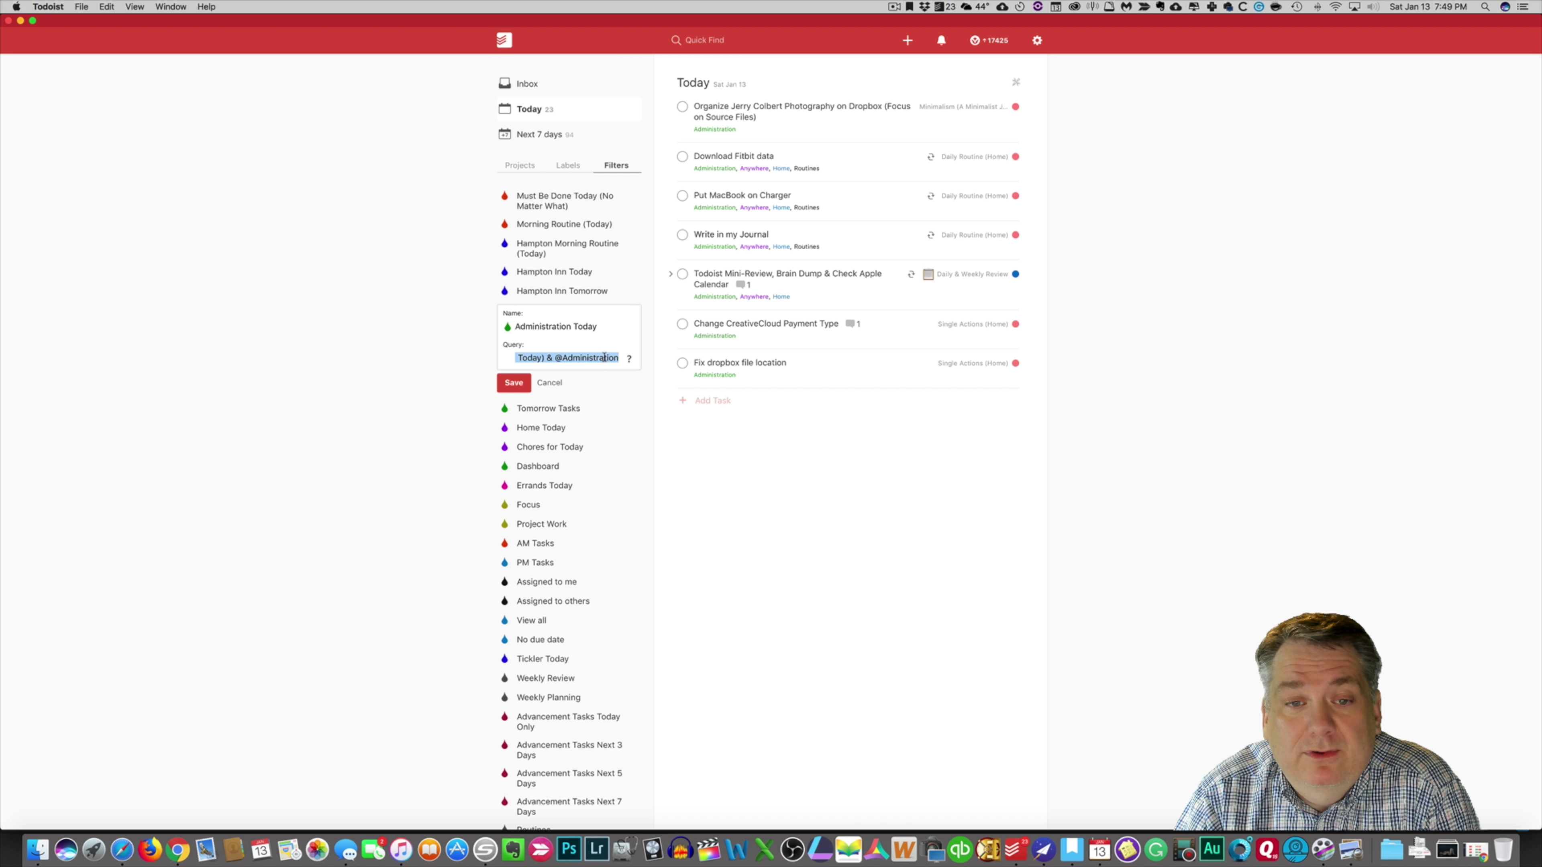
pyautogui.click(602, 359)
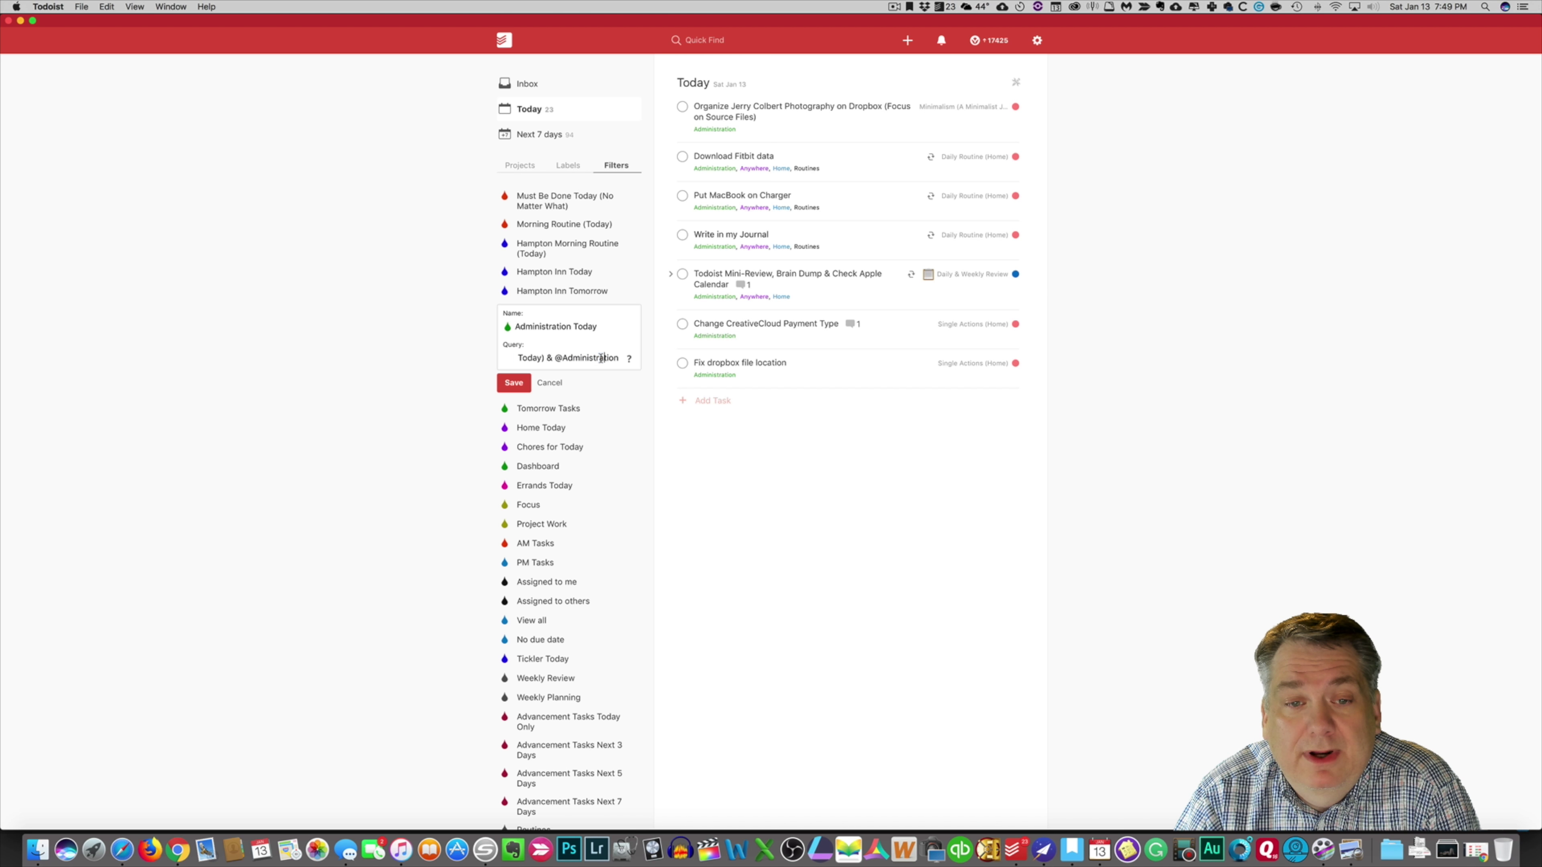
pyautogui.moveTo(574, 358); pyautogui.dragTo(498, 354)
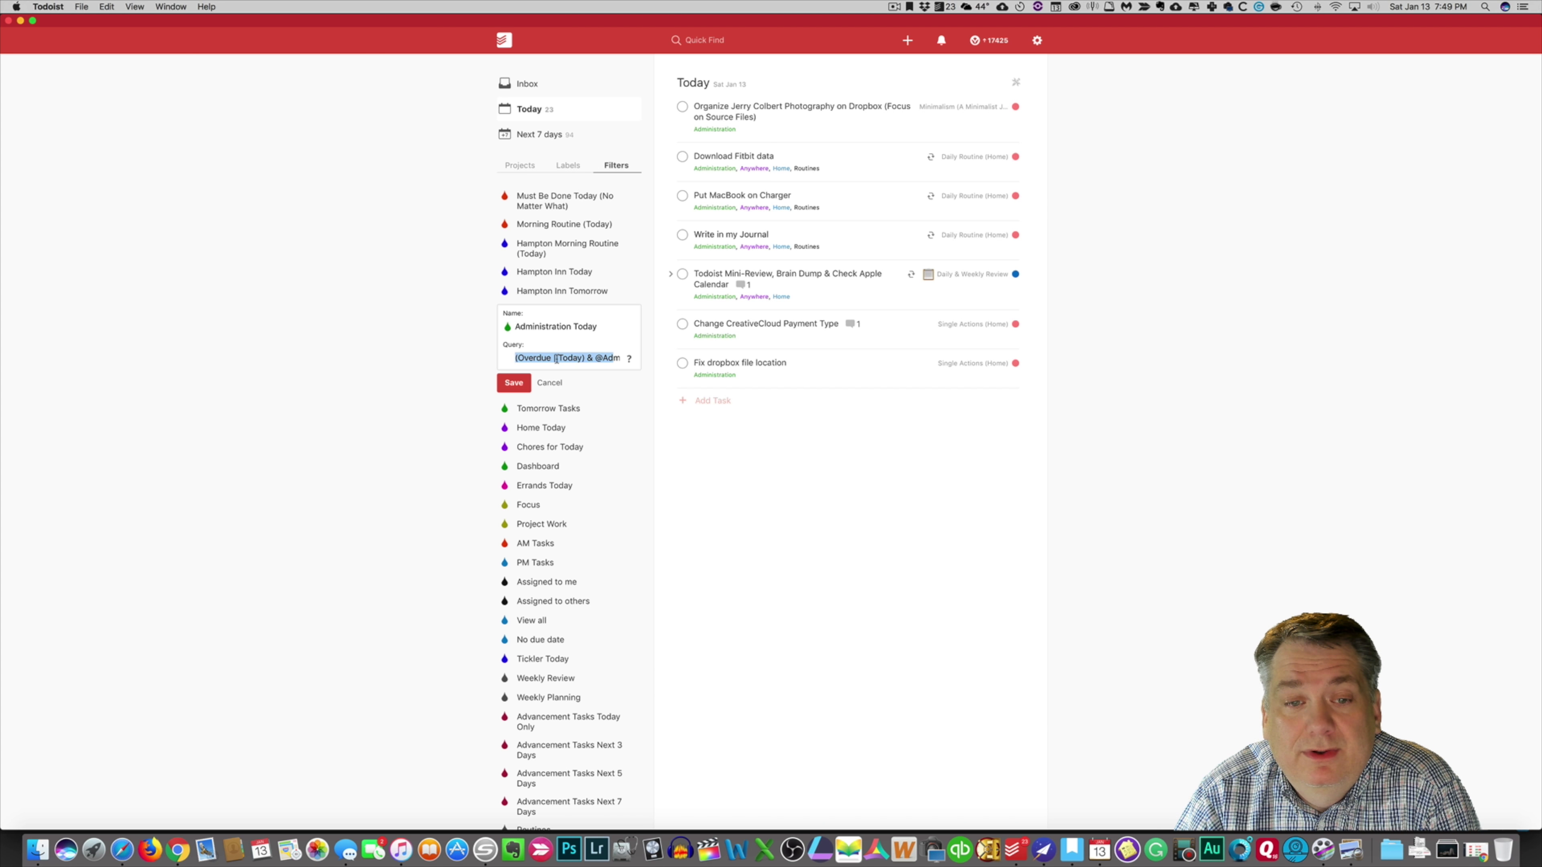
pyautogui.click(592, 359)
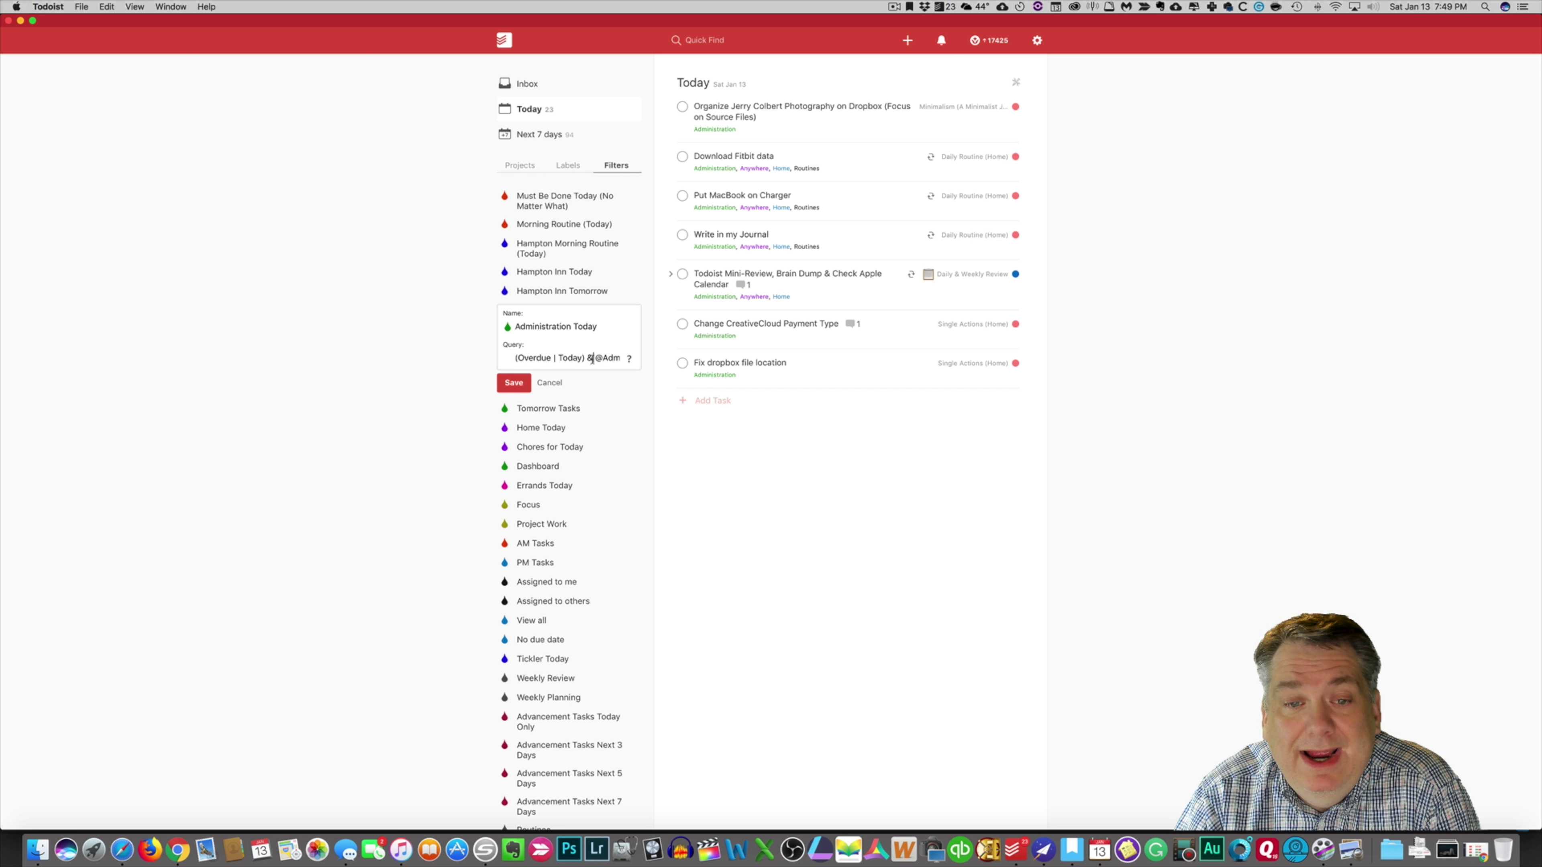
pyautogui.moveTo(592, 358); pyautogui.dragTo(626, 358)
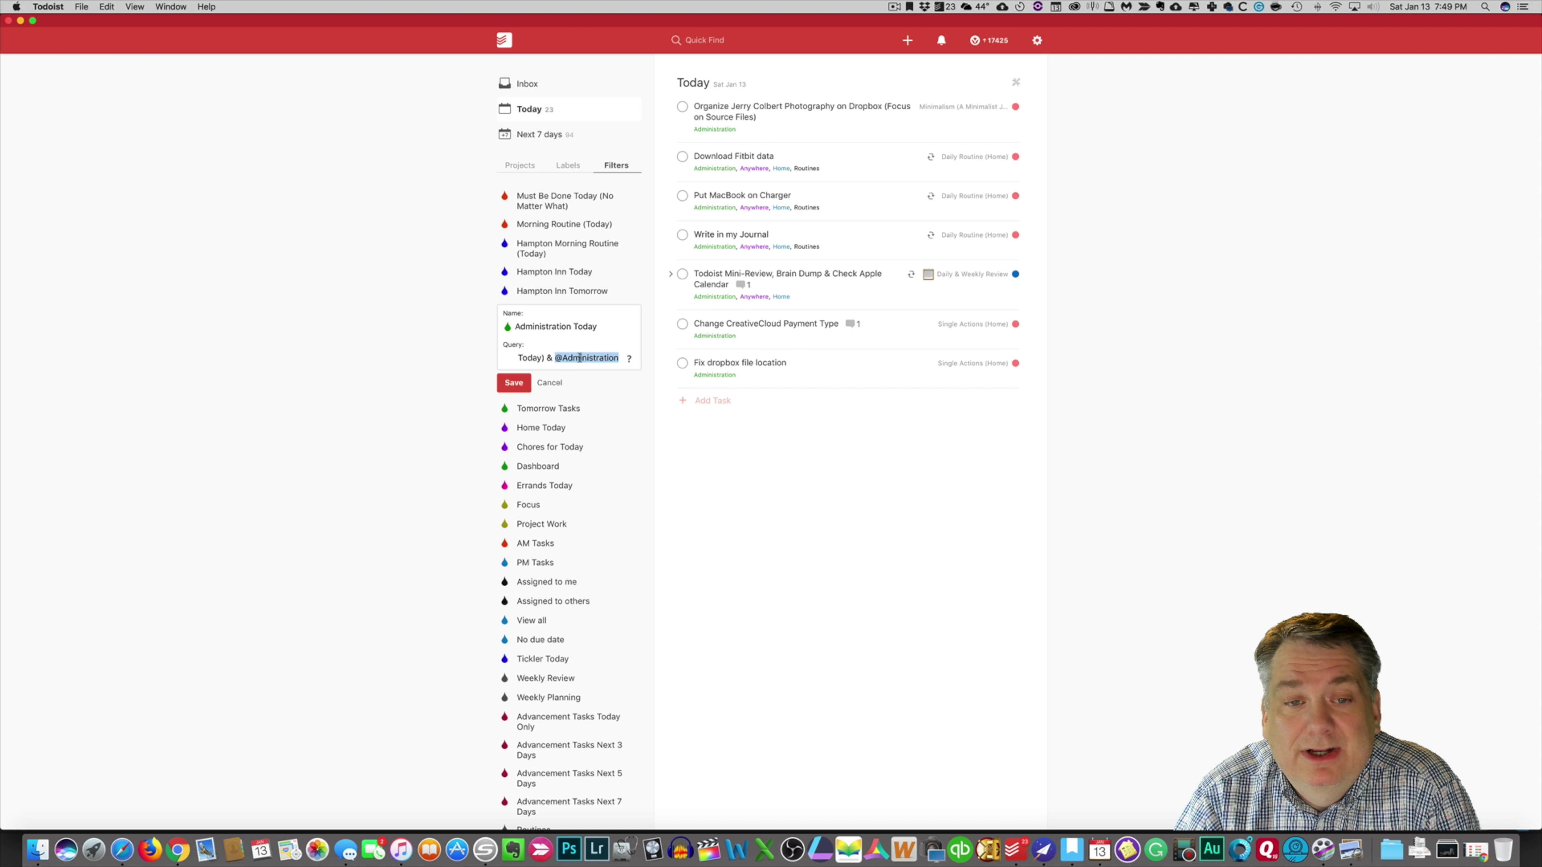
pyautogui.moveTo(565, 358); pyautogui.dragTo(490, 355)
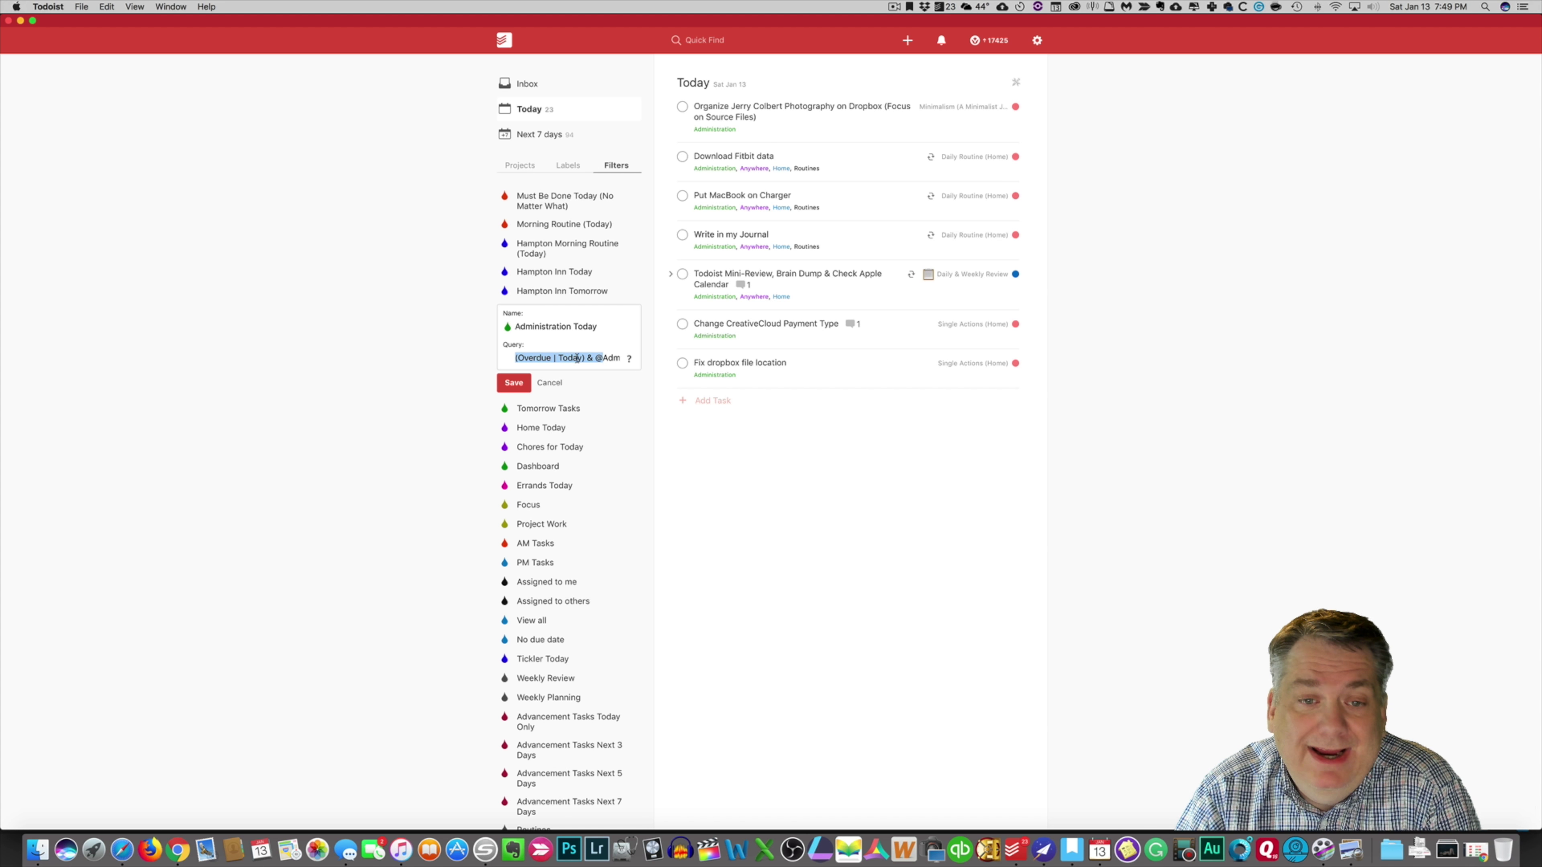
pyautogui.click(596, 358)
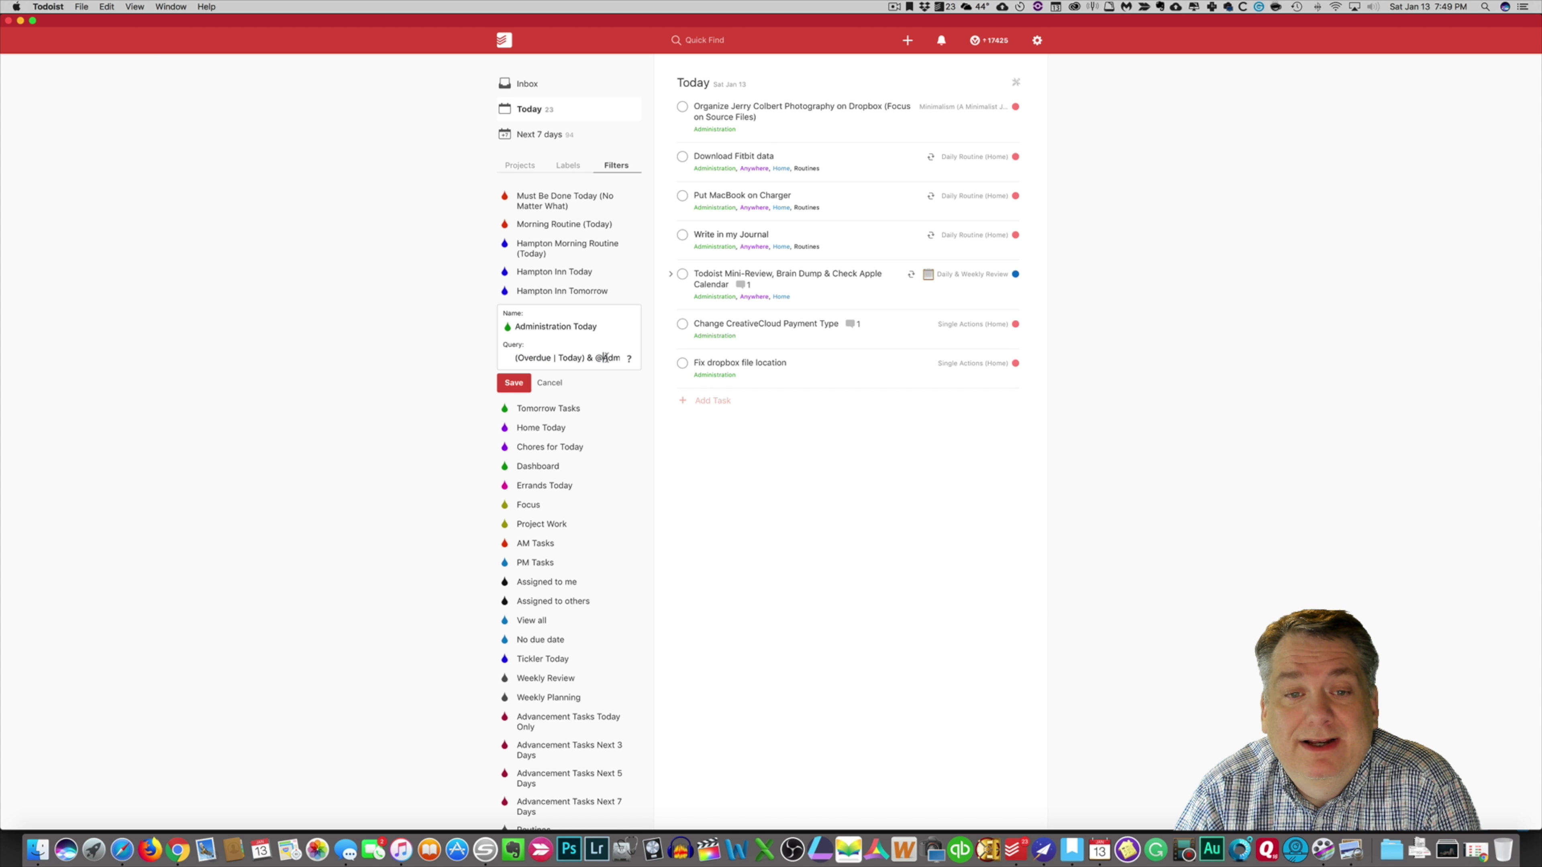
pyautogui.moveTo(605, 358); pyautogui.dragTo(629, 358)
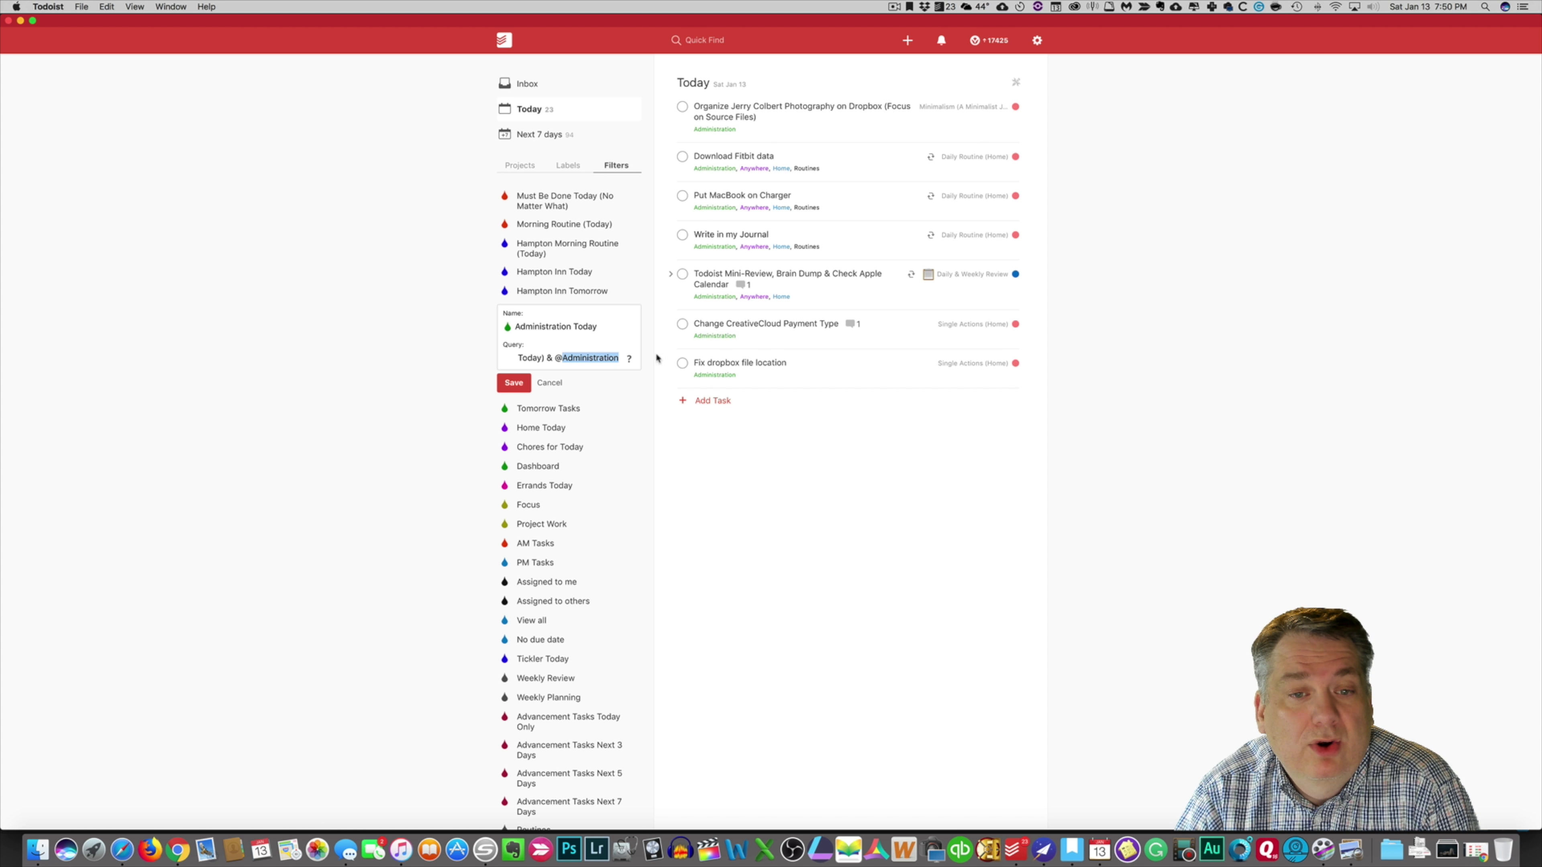
pyautogui.click(549, 383)
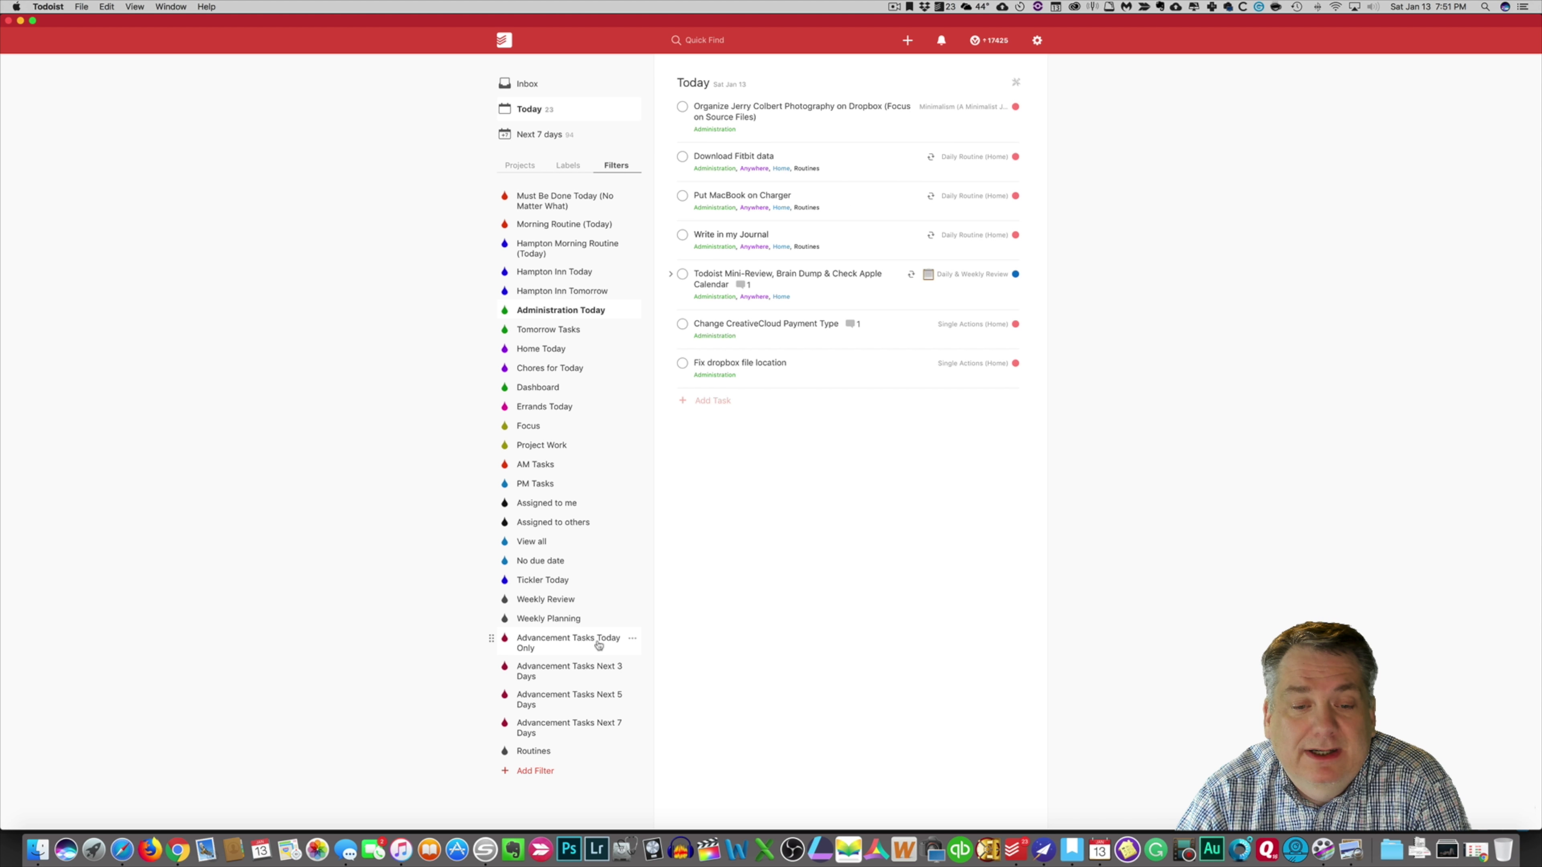
# Step: View the tasks of the Advancement Tasks filters for Today Only, Next 3 Days and Next 5 Days
pyautogui.click(586, 644)
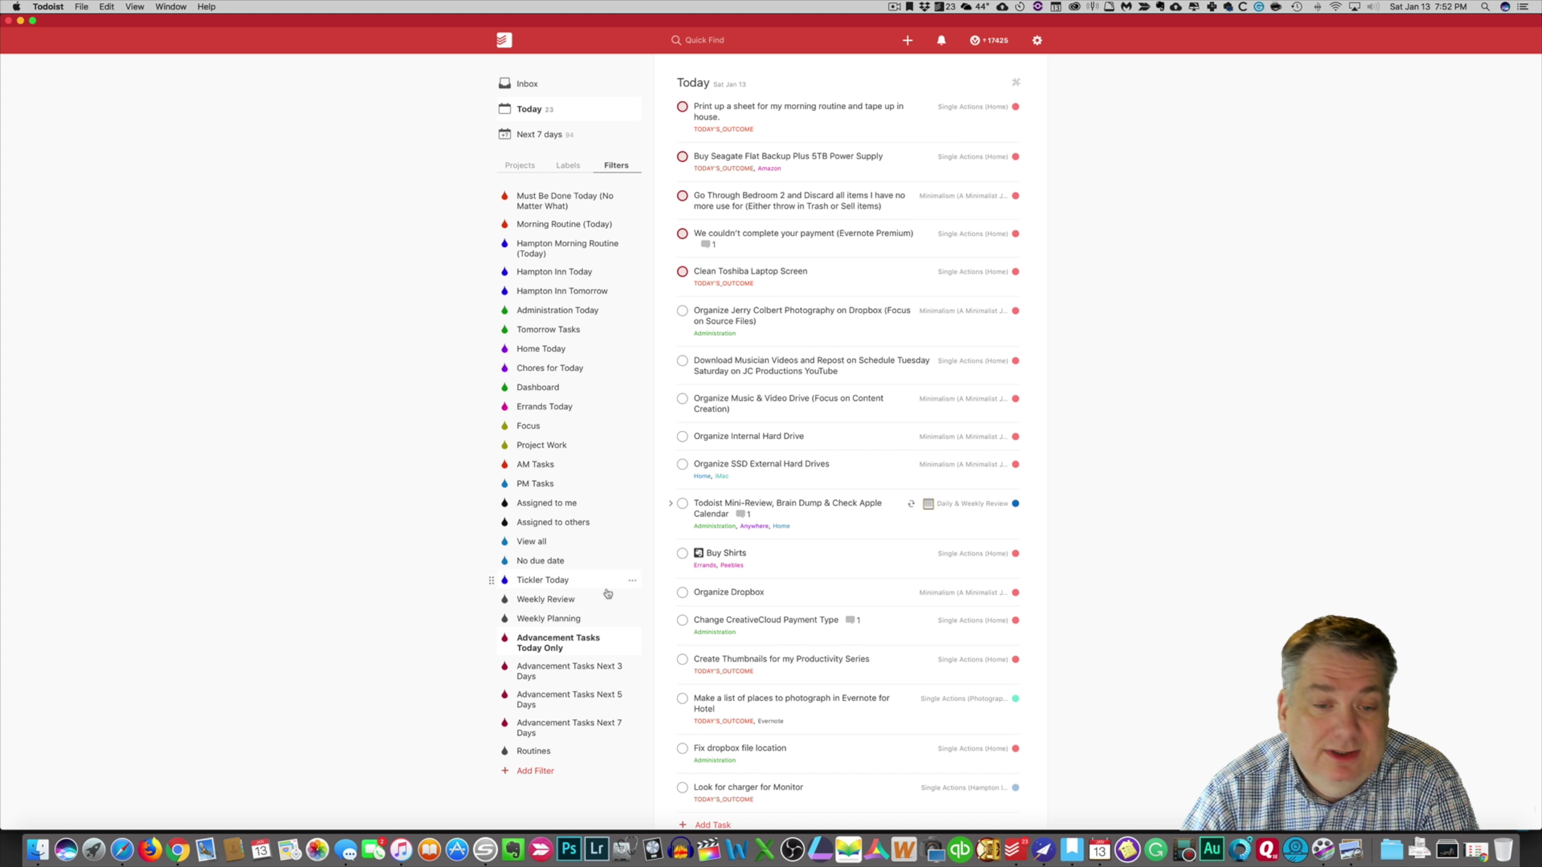
pyautogui.click(566, 671)
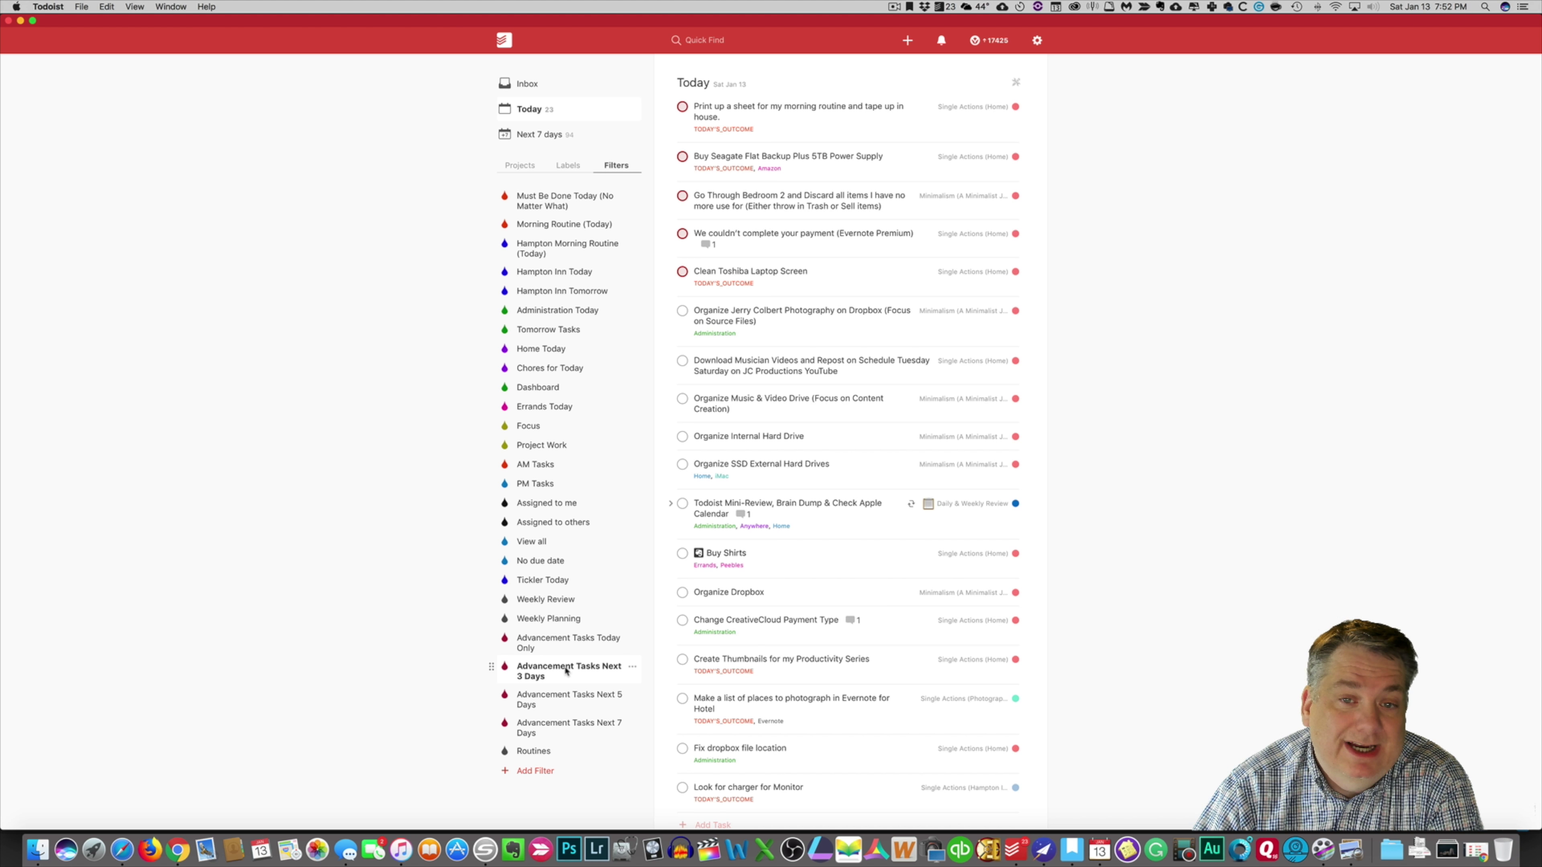
pyautogui.scroll(-10, 767, 583)
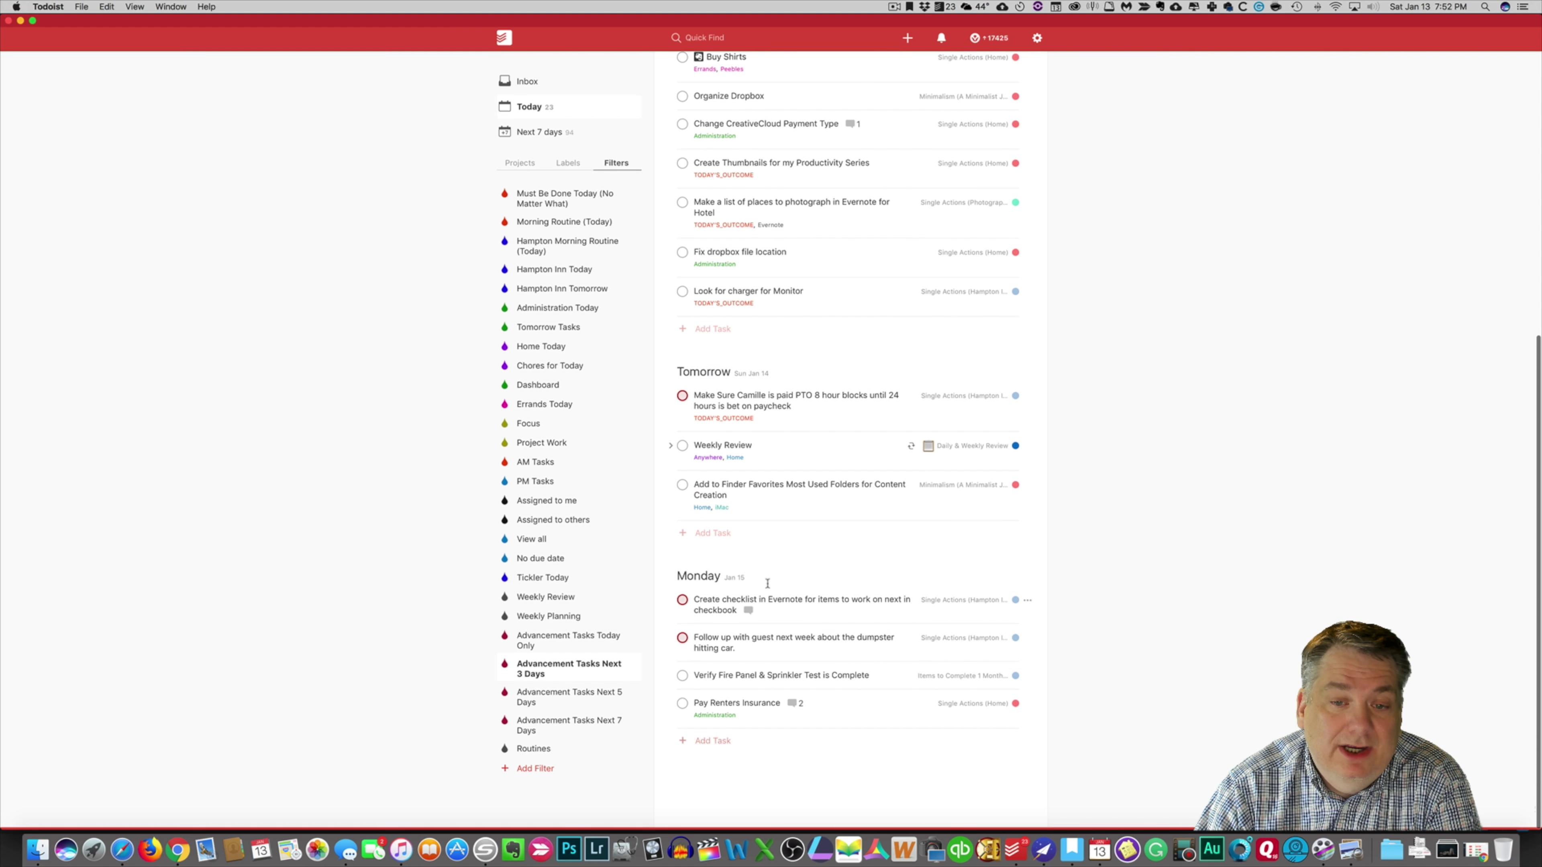
pyautogui.click(577, 700)
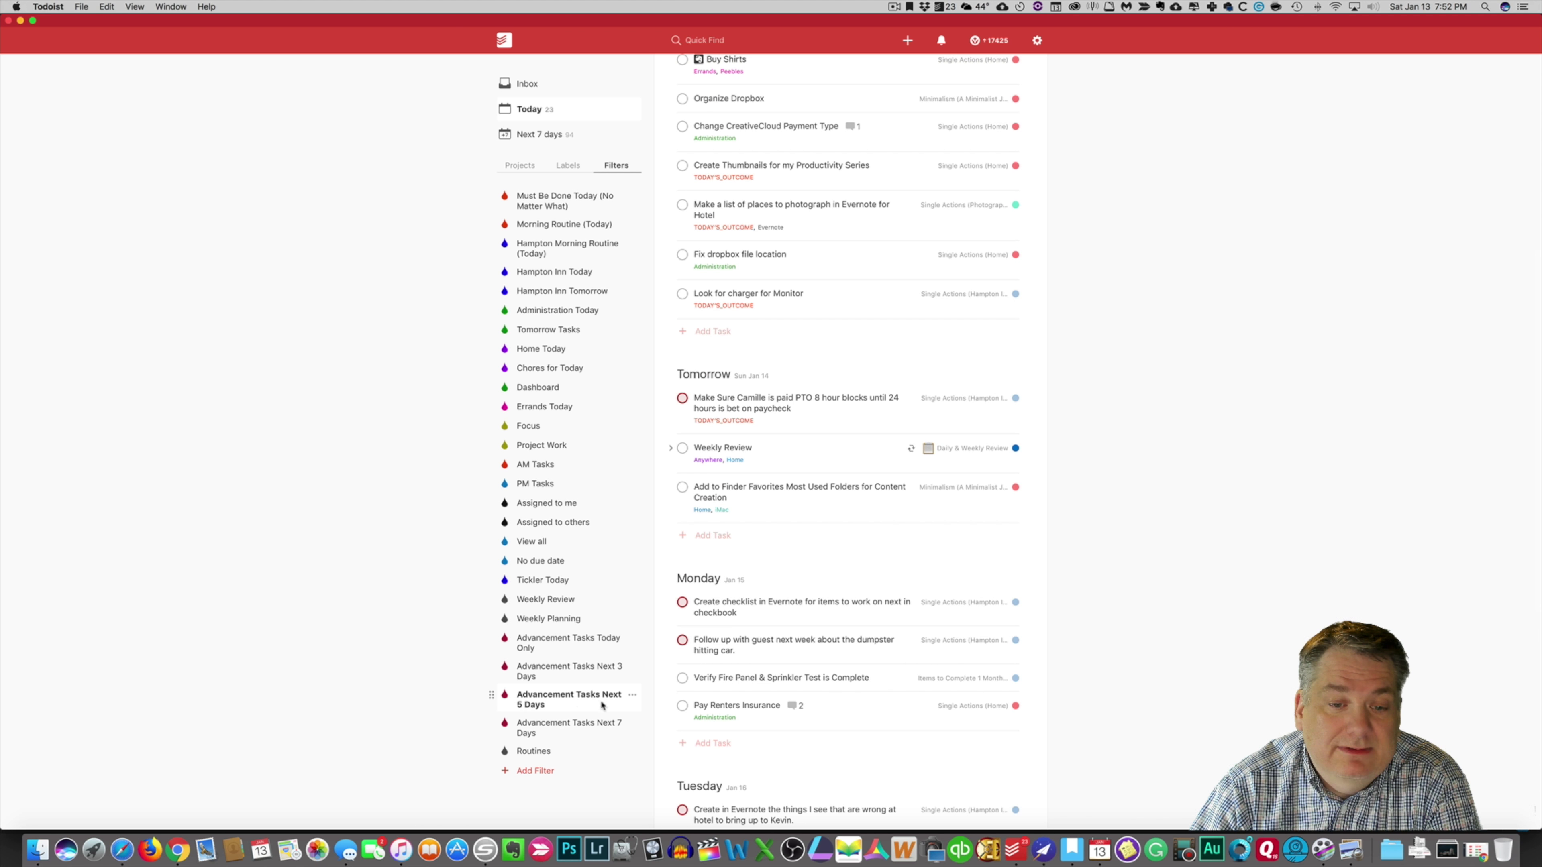
pyautogui.scroll(-8, 592, 714)
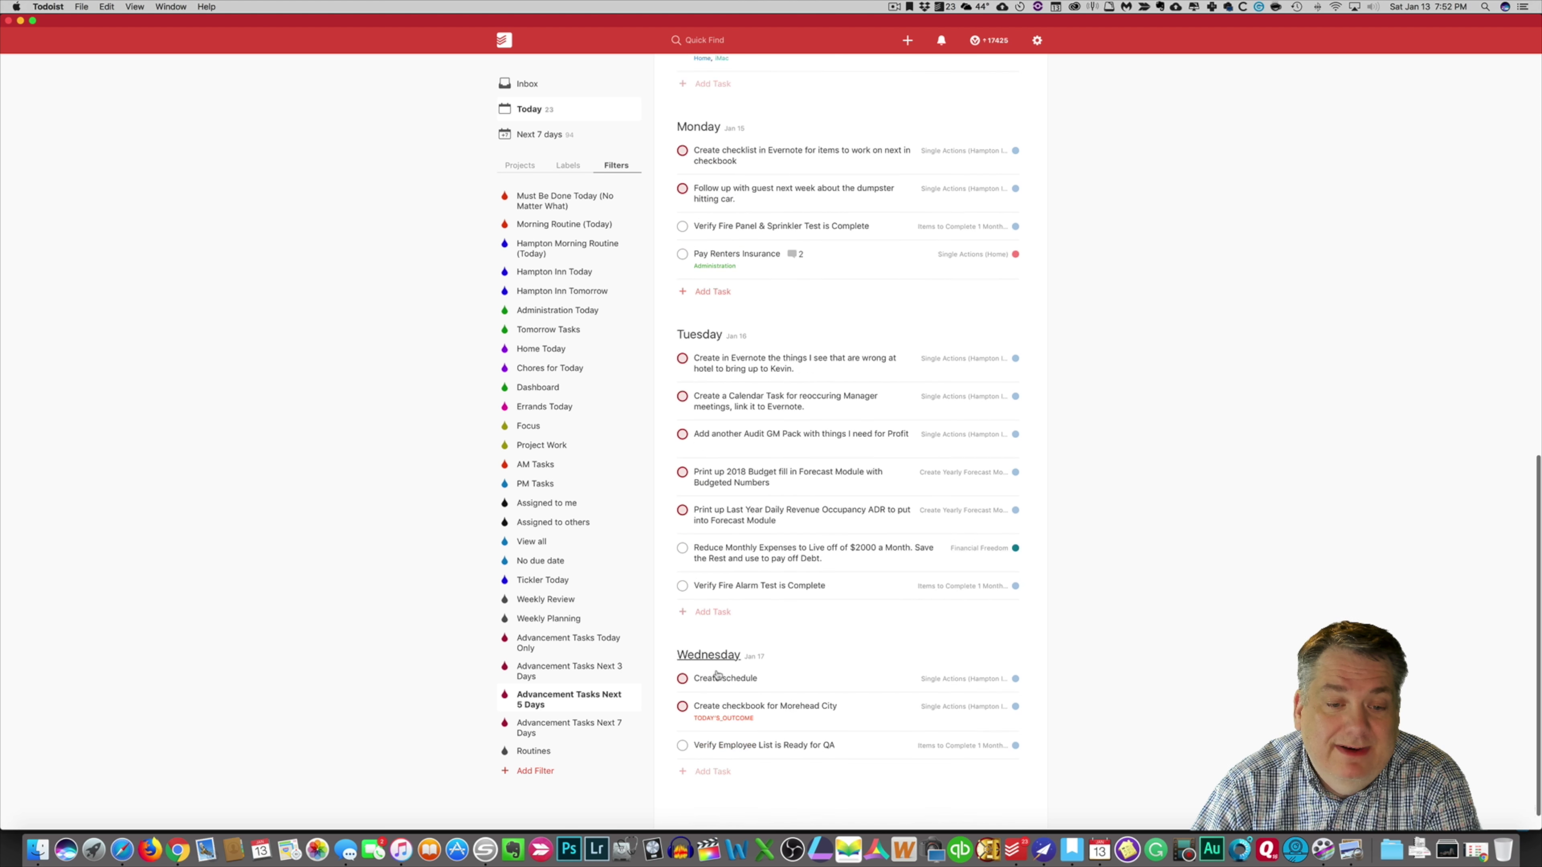
# Step: Apply the Advancement Tasks Next 7 Days filter and look through its tasks for each day of the coming week
pyautogui.click(578, 729)
pyautogui.scroll(-5, 763, 657)
pyautogui.scroll(5, 764, 657)
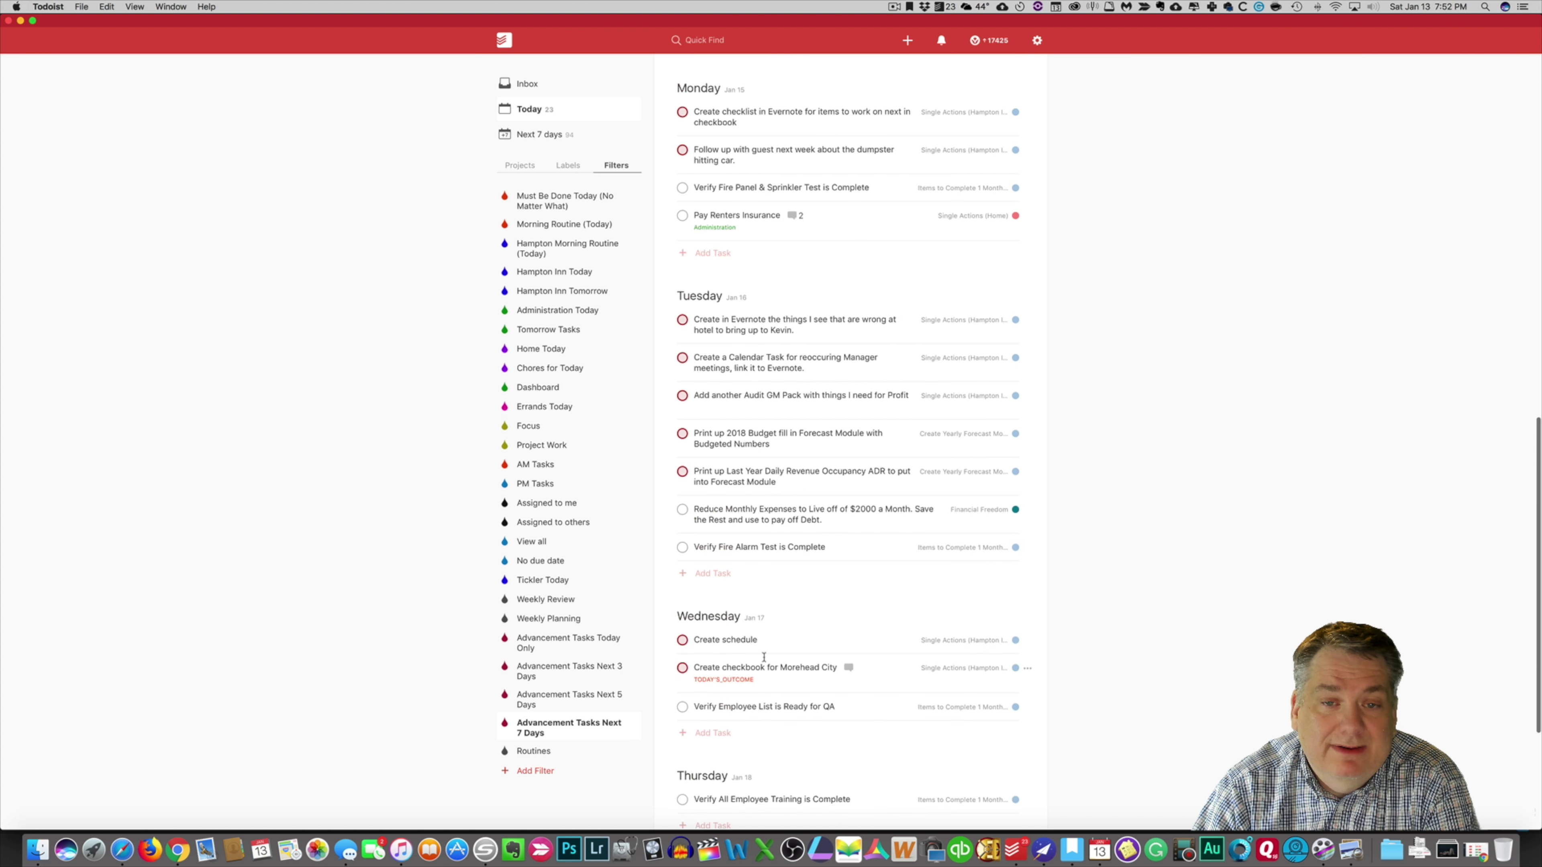
pyautogui.scroll(15, 764, 657)
pyautogui.scroll(-6, 759, 644)
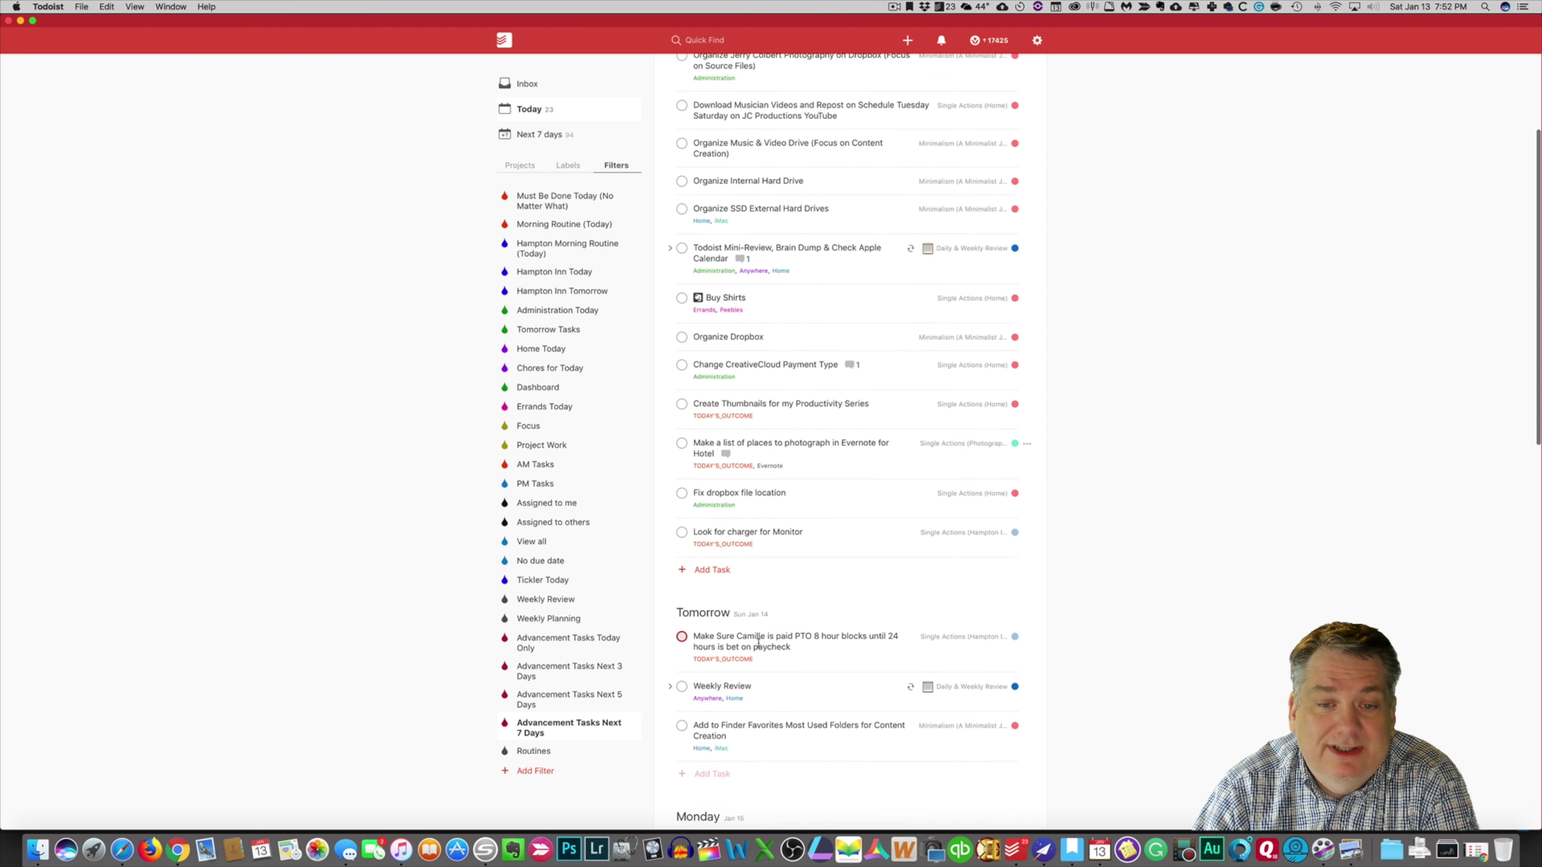
pyautogui.scroll(5, 759, 642)
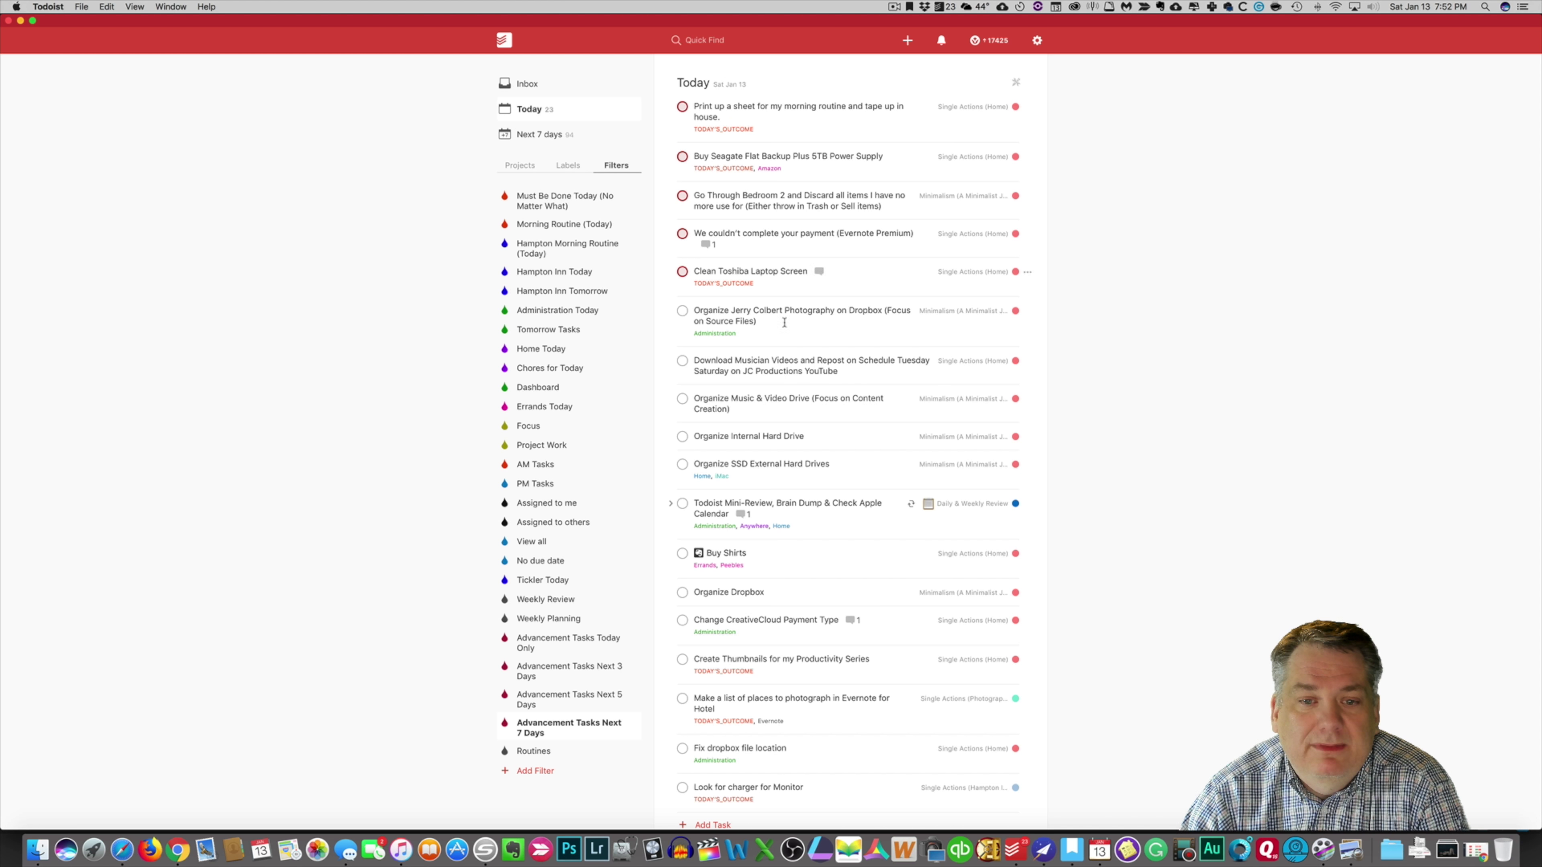
pyautogui.scroll(-15, 784, 323)
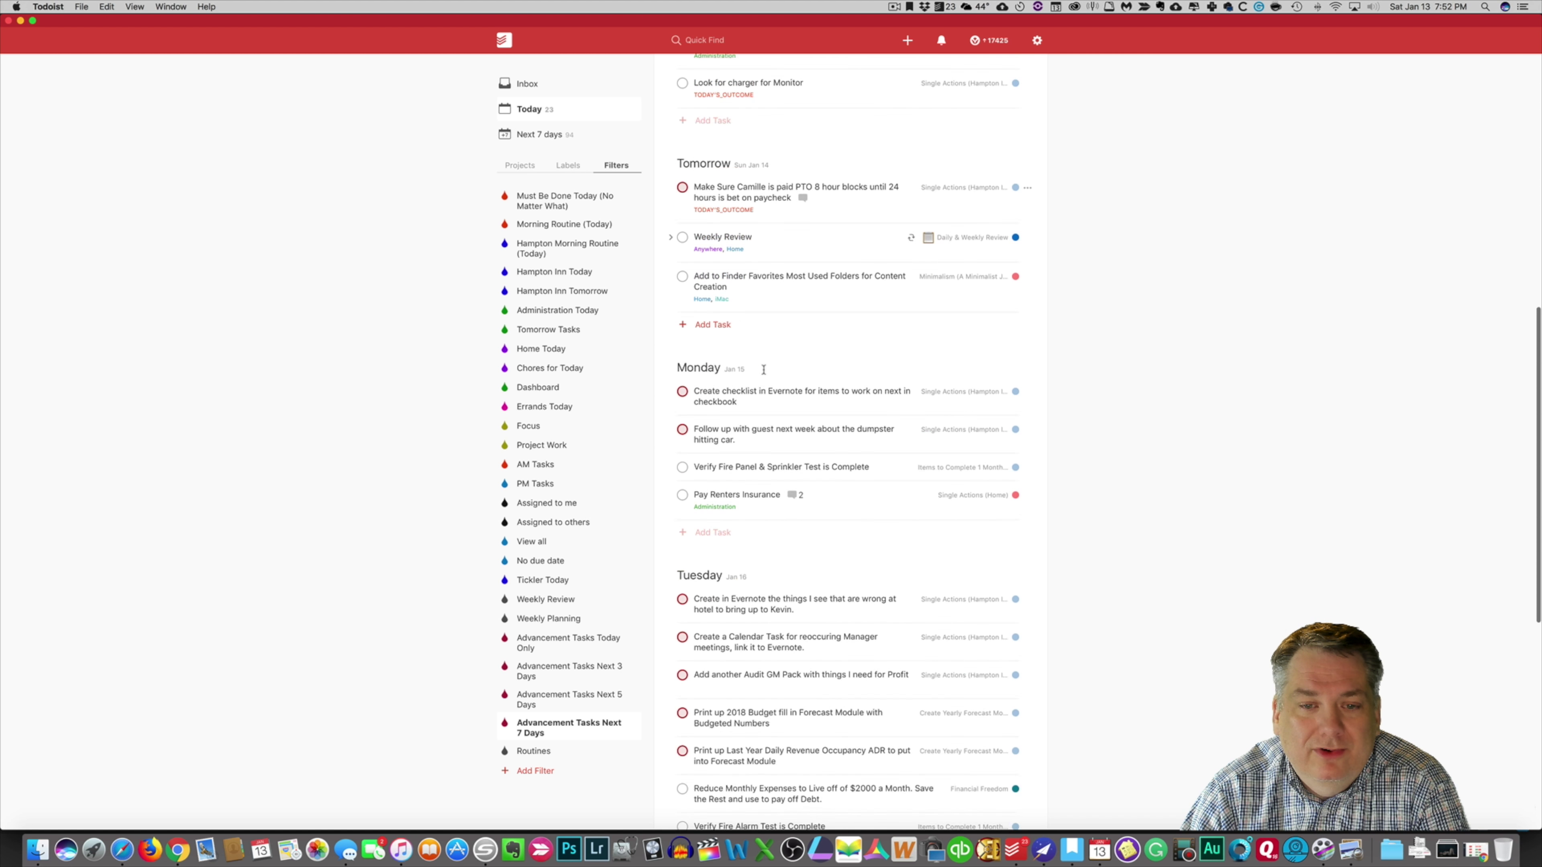
pyautogui.scroll(-4, 766, 389)
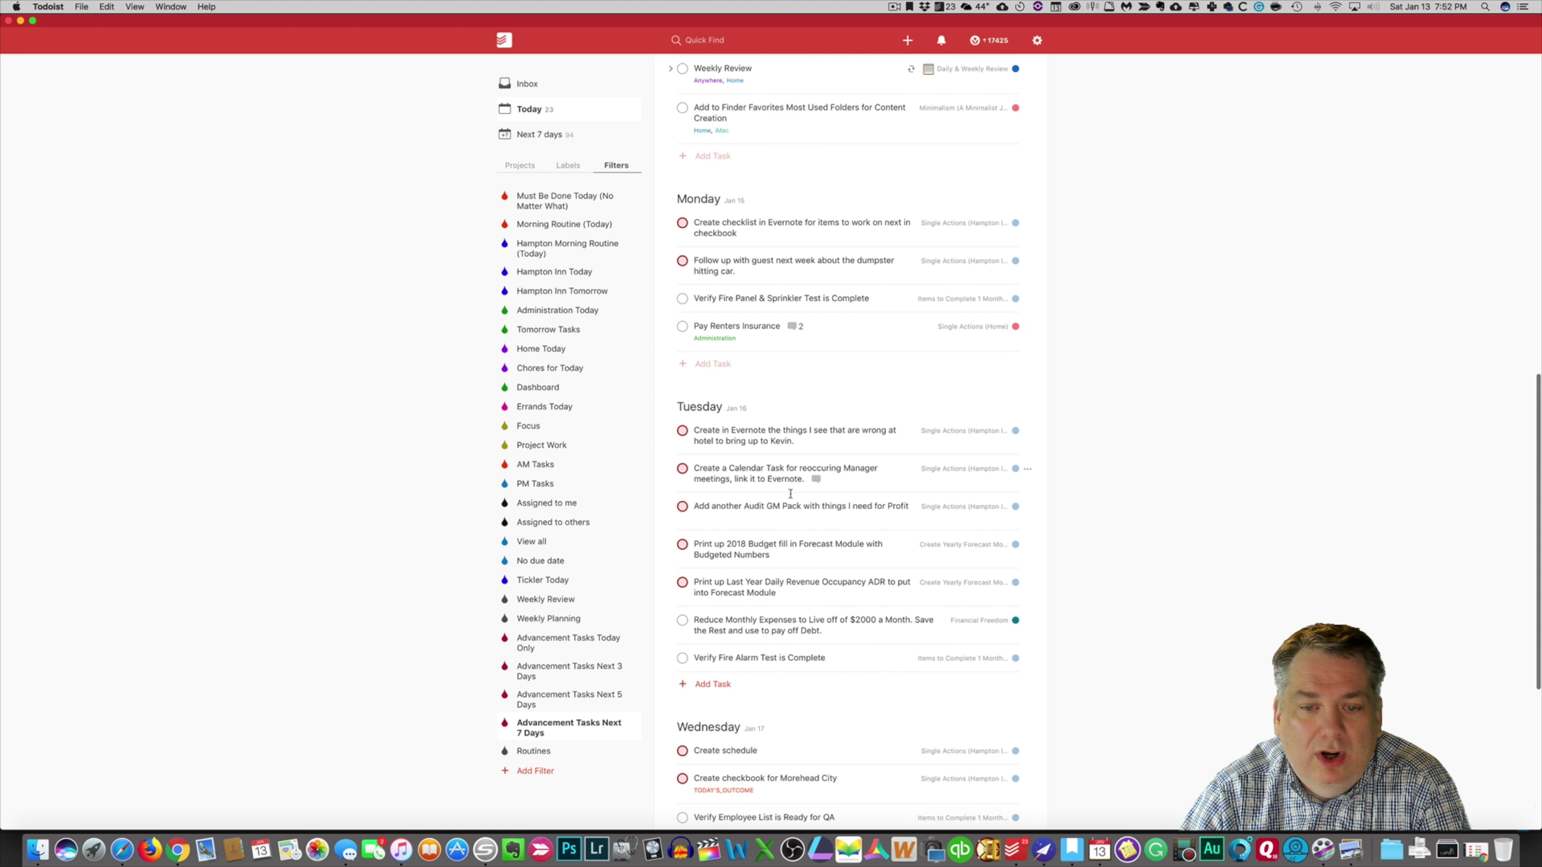
pyautogui.scroll(-8, 791, 493)
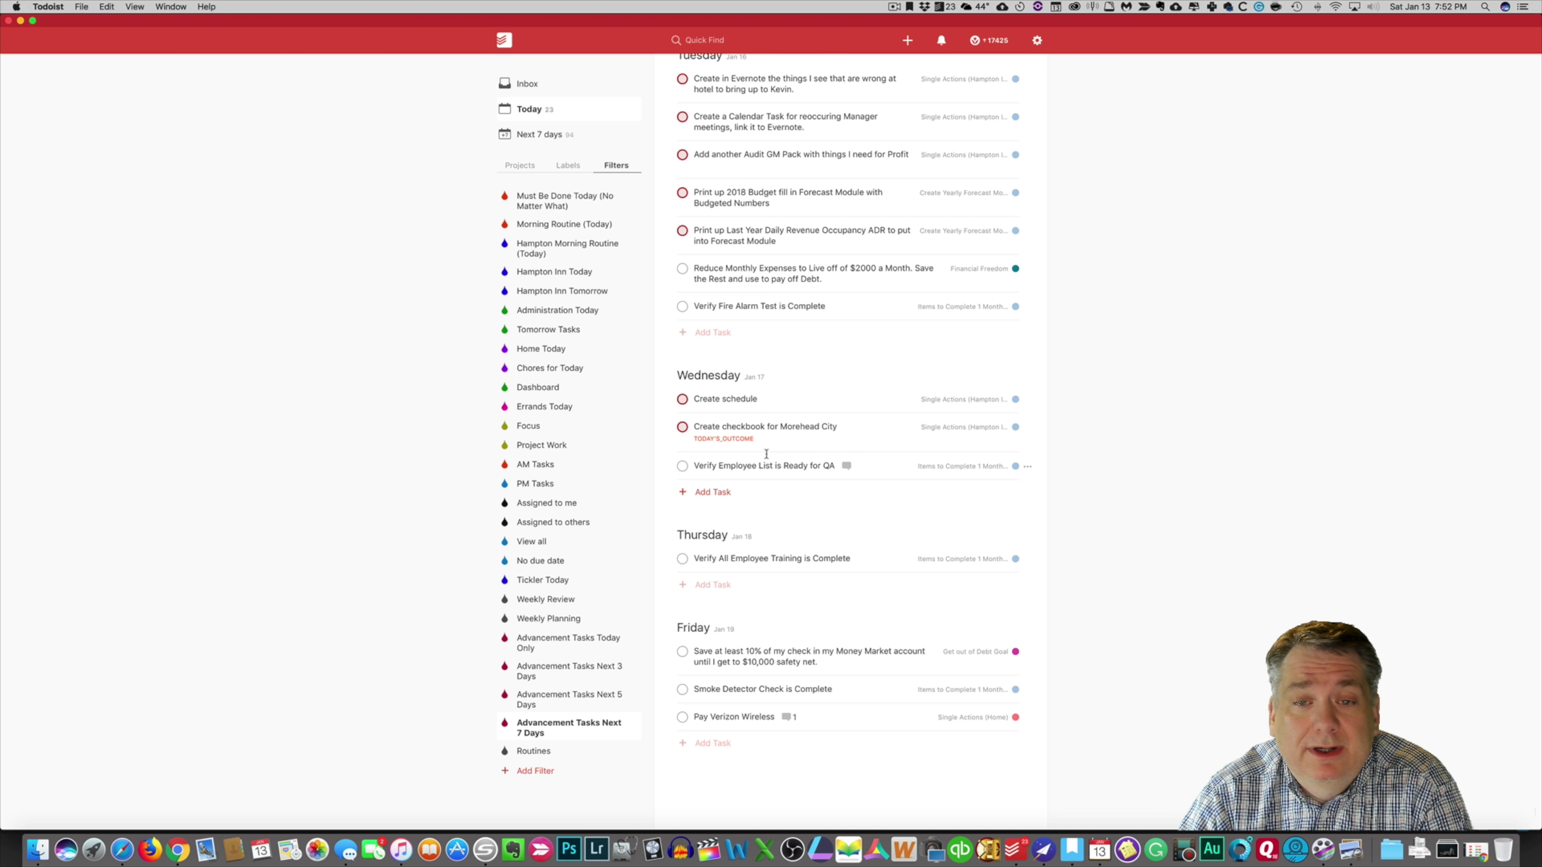
pyautogui.scroll(10, 758, 453)
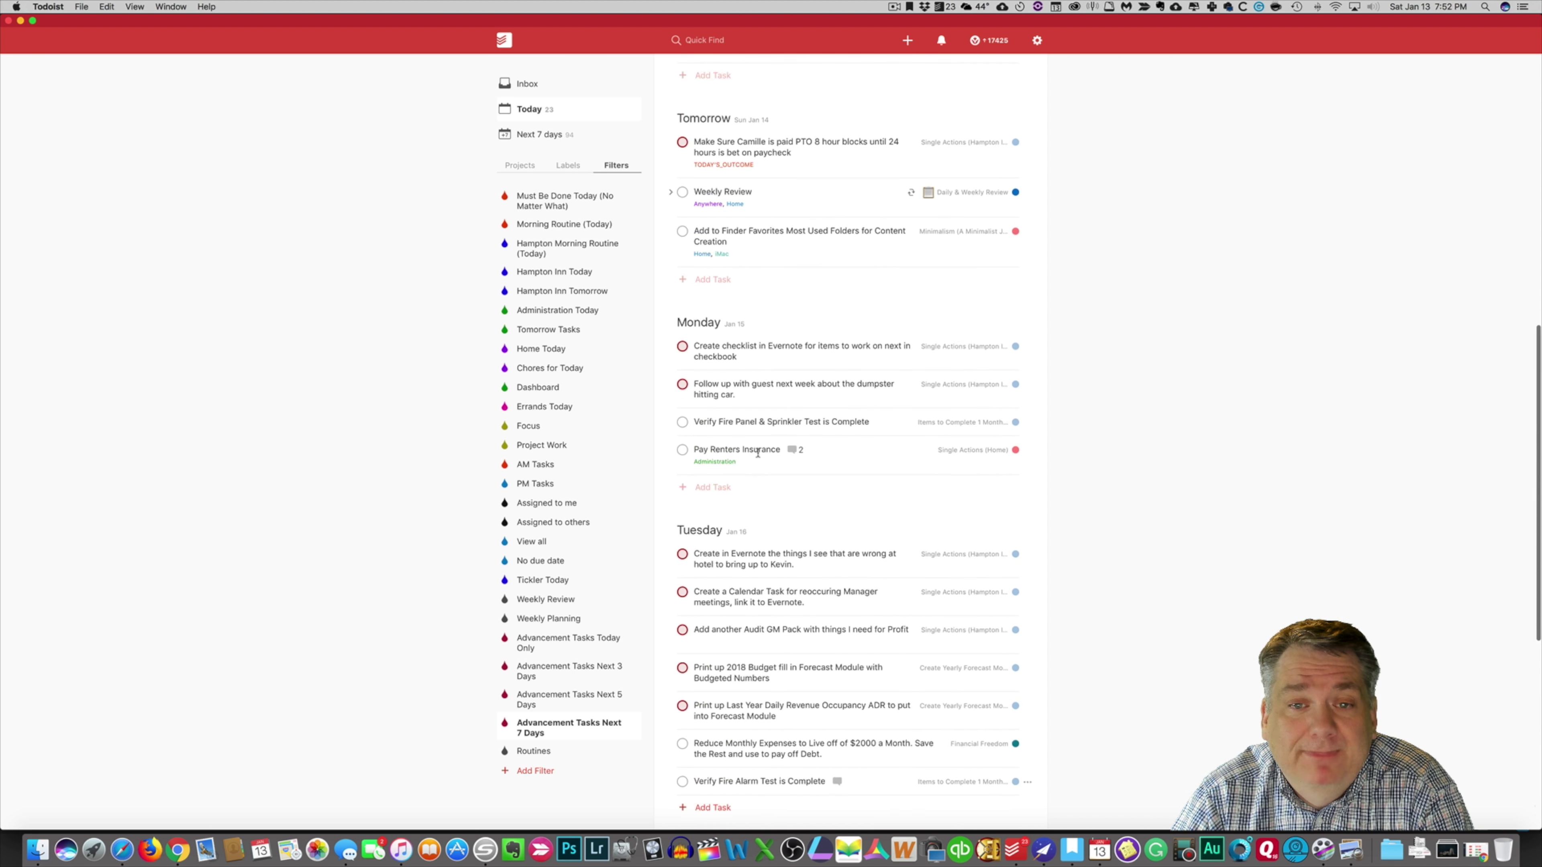
pyautogui.scroll(10, 758, 453)
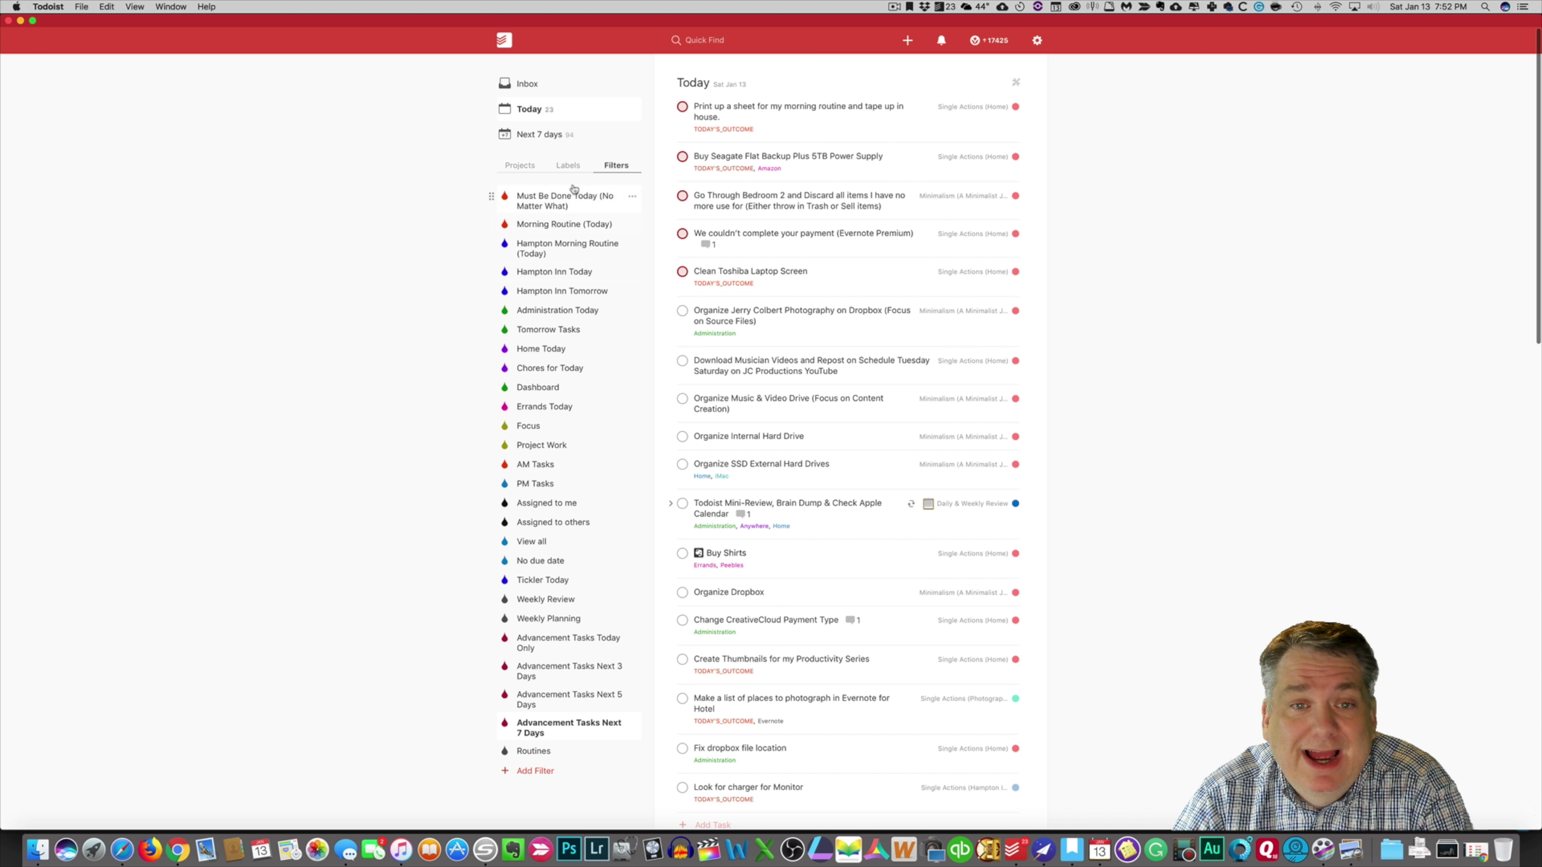
# Step: Show the tasks of the Must Be Done Today (No Matter What) filter
pyautogui.scroll(-1, 760, 275)
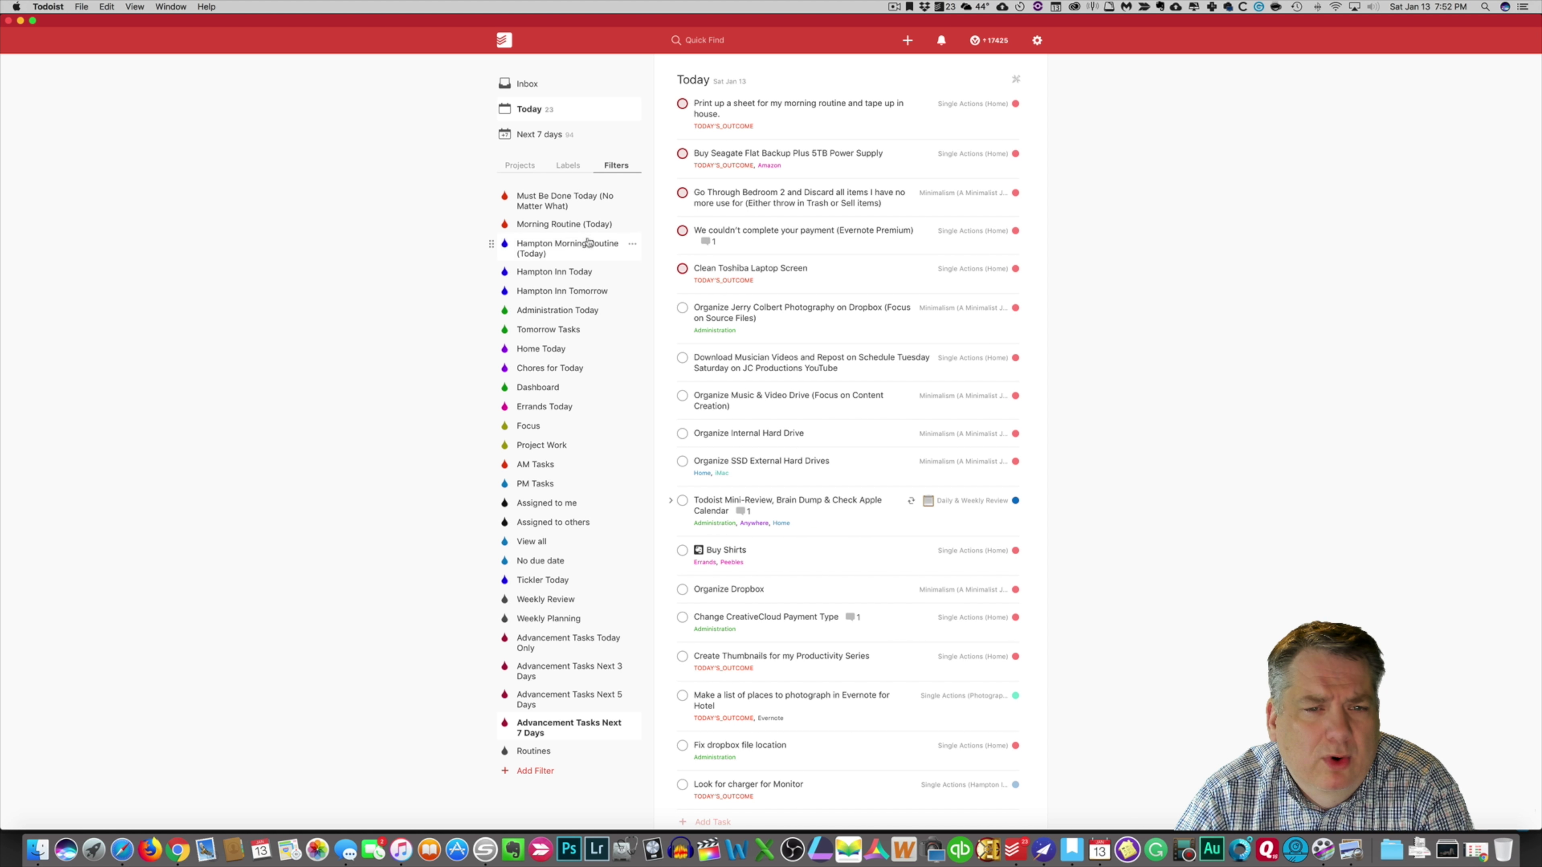
pyautogui.click(562, 203)
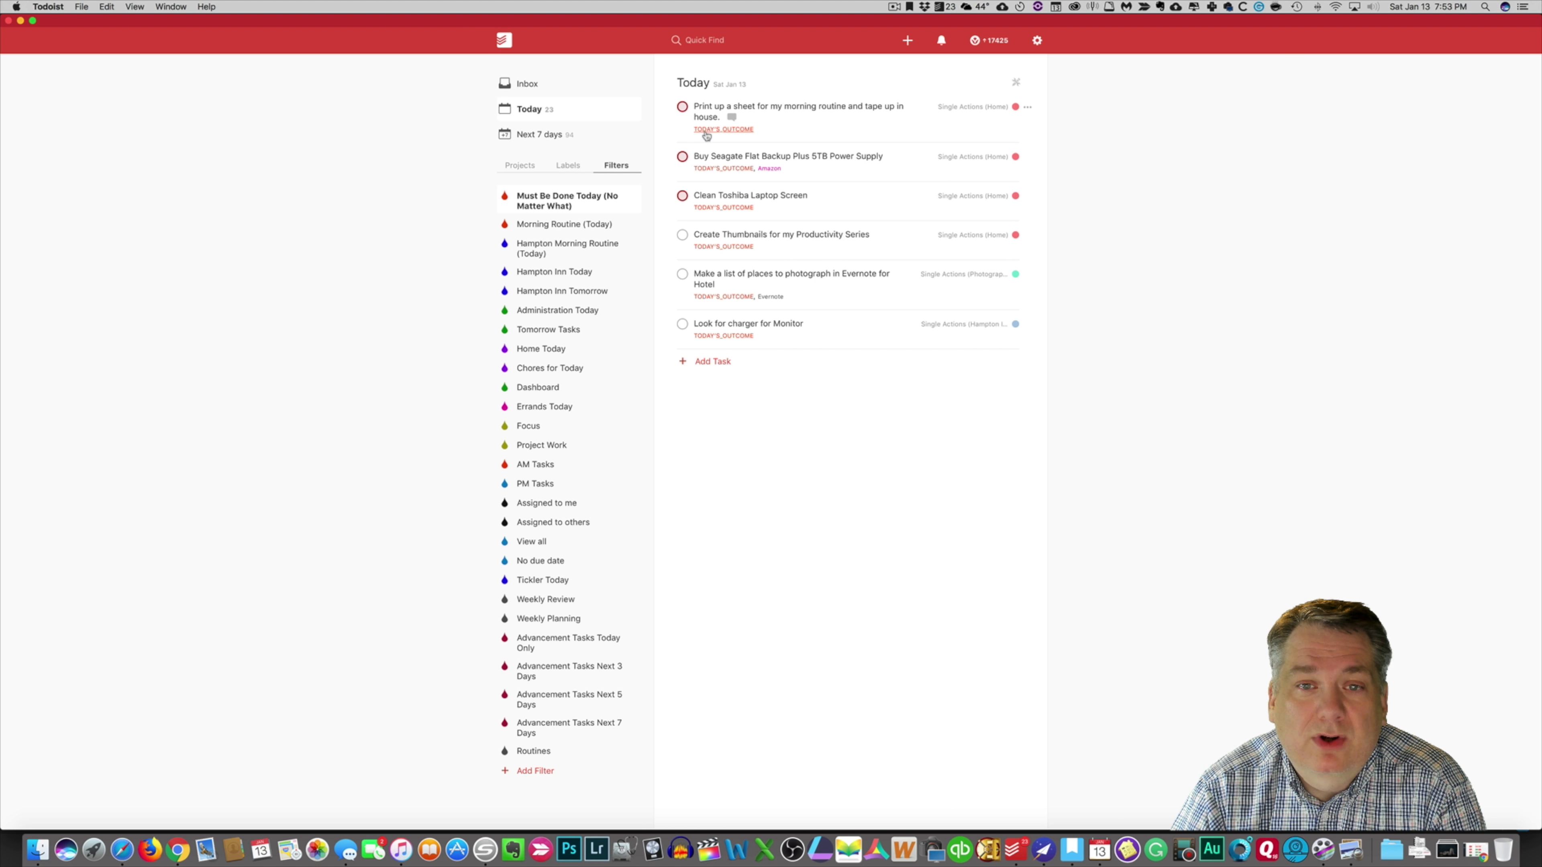